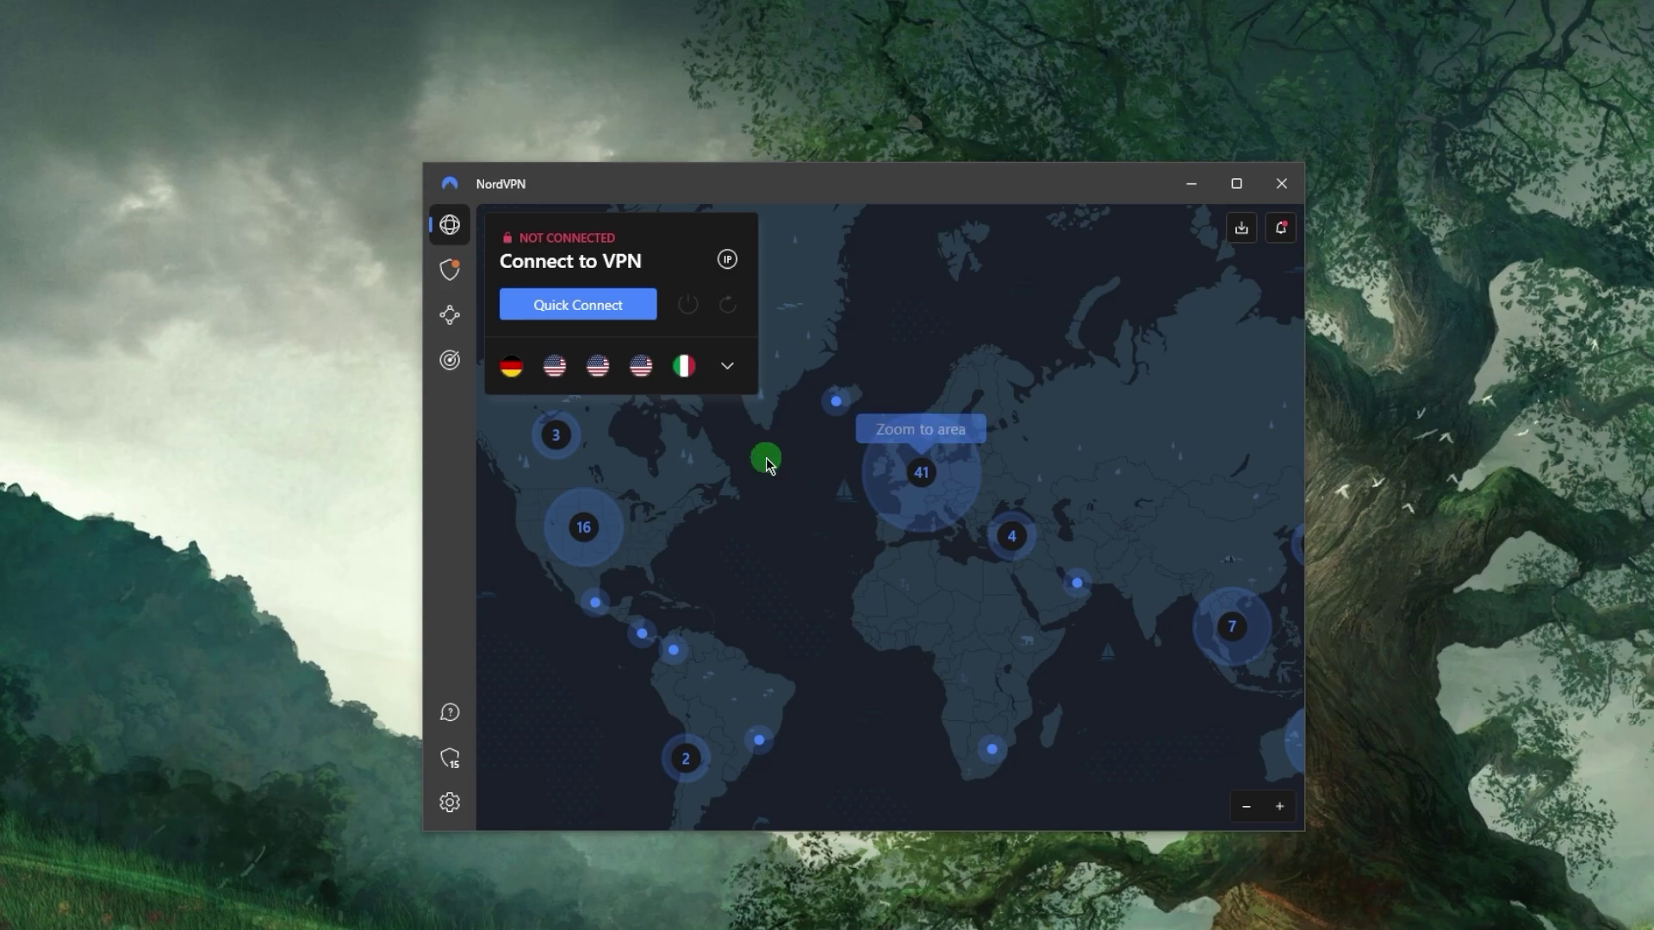
- Pan the server map toward Europe and zoom in on its country clusters
{"action": "left_click_drag", "start_coordinate": [970, 288], "coordinate": [1021, 335]}
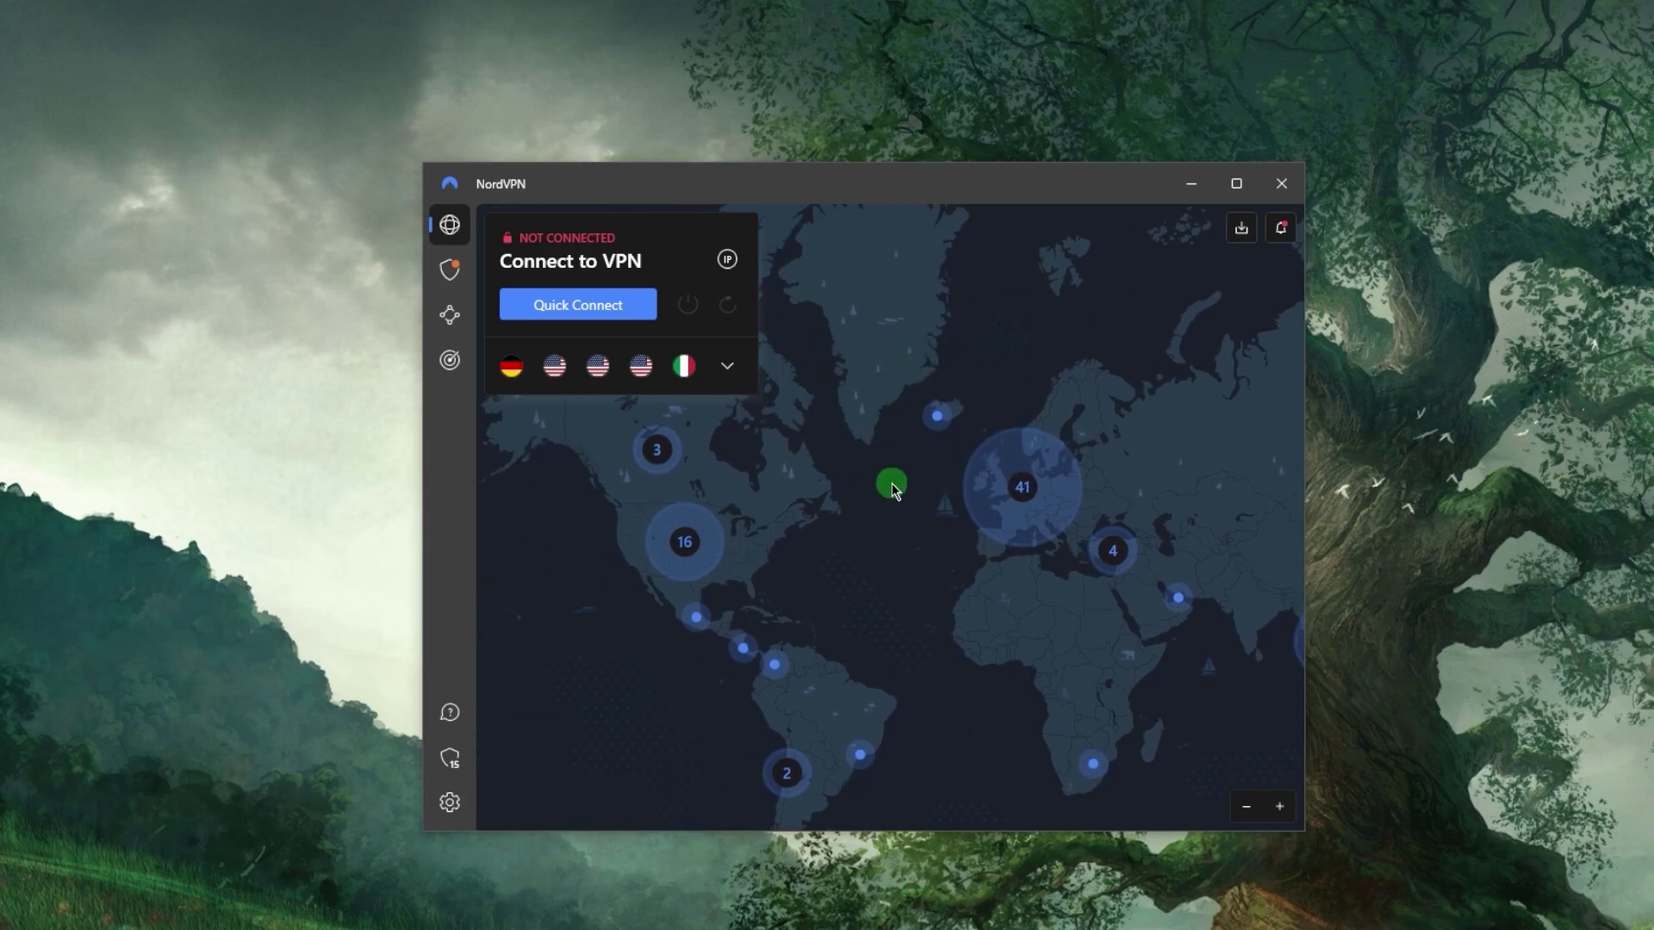
{"action": "left_click_drag", "start_coordinate": [891, 483], "coordinate": [863, 435]}
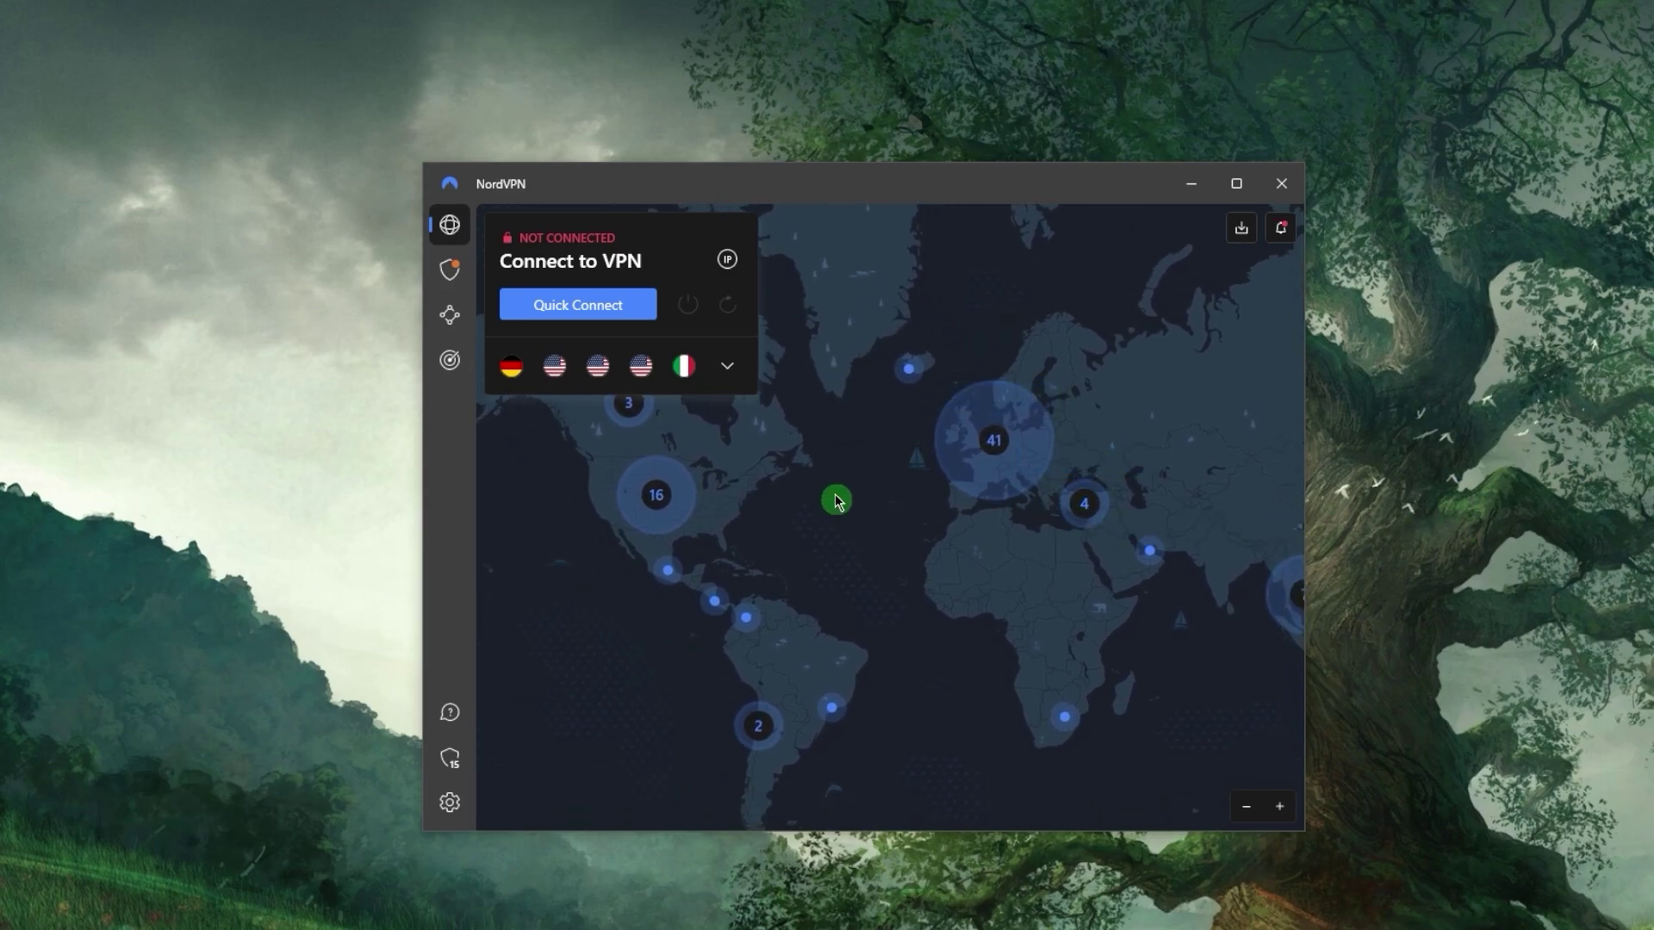
{"action": "left_click_drag", "start_coordinate": [834, 495], "coordinate": [850, 450]}
{"action": "scroll", "coordinate": [879, 478], "scroll_direction": "down", "scroll_amount": 2}
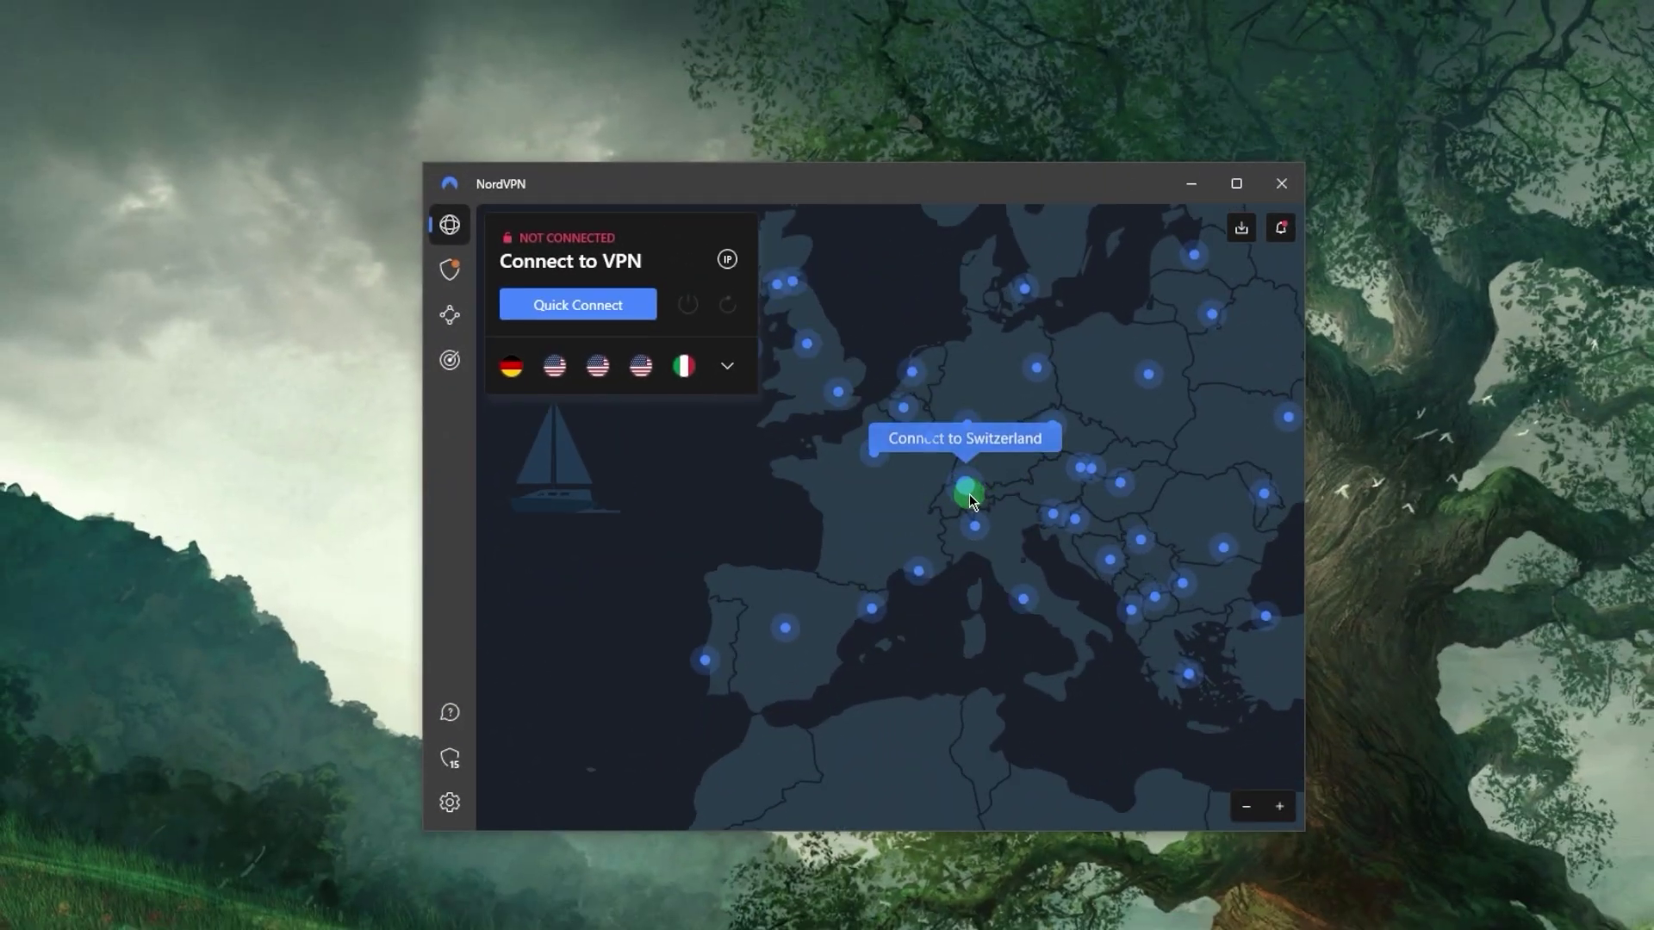
- Connect to Switzerland #418 through the Switzerland pin on the map
{"action": "left_click", "coordinate": [968, 496]}
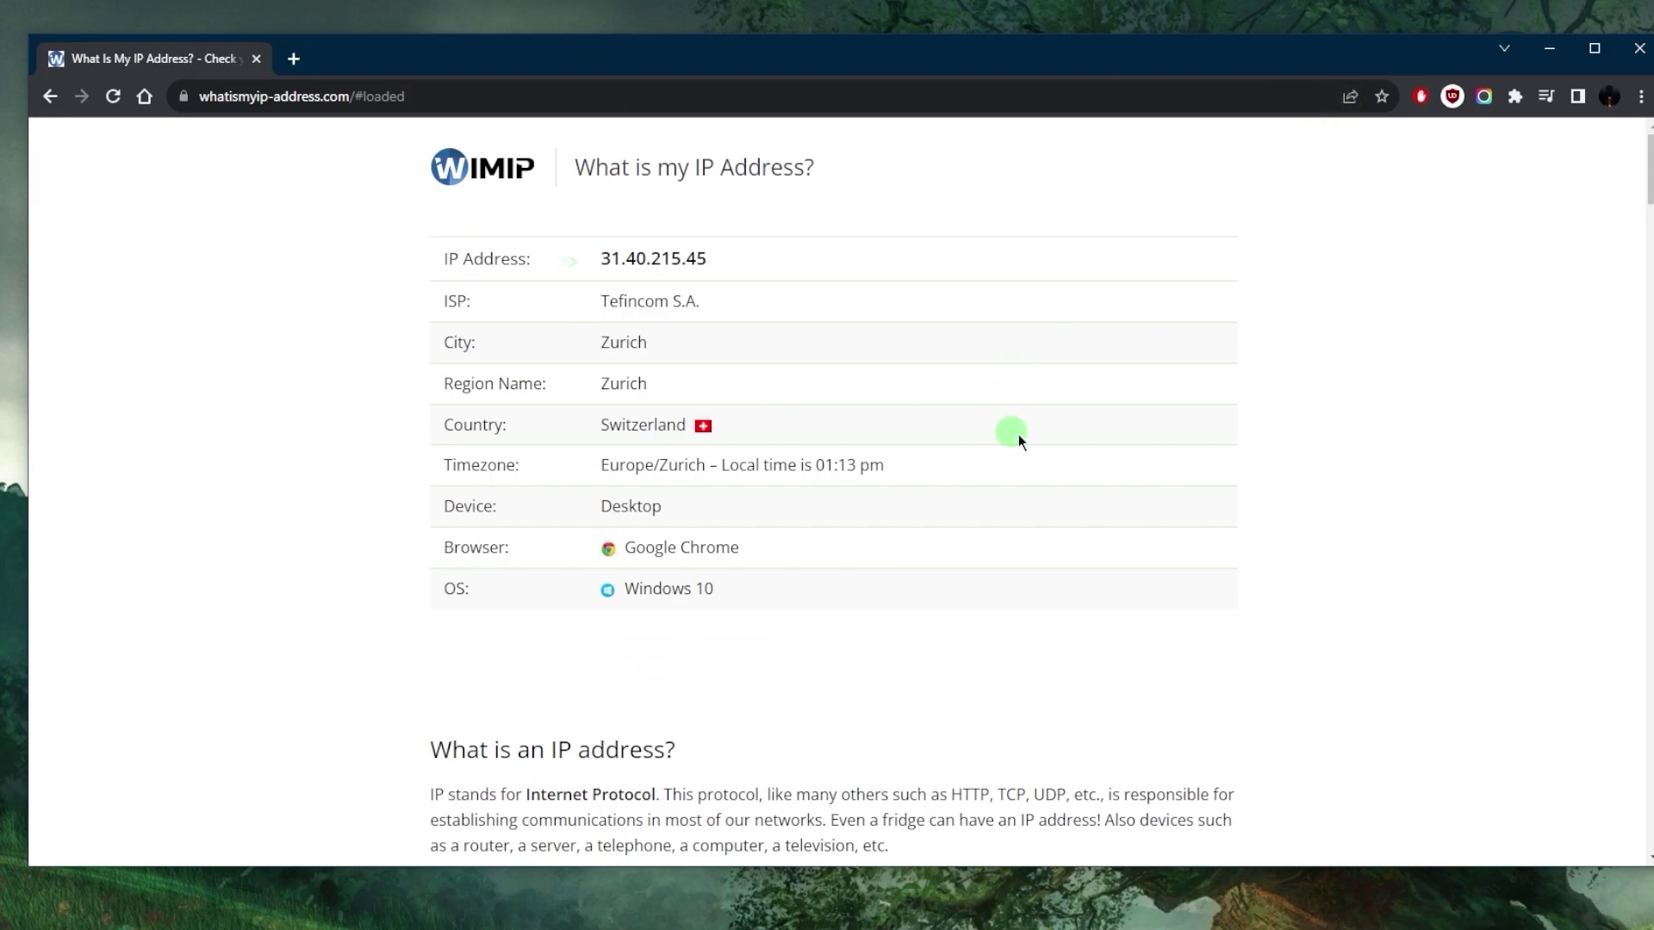
{"action": "left_click", "coordinate": [1639, 55]}
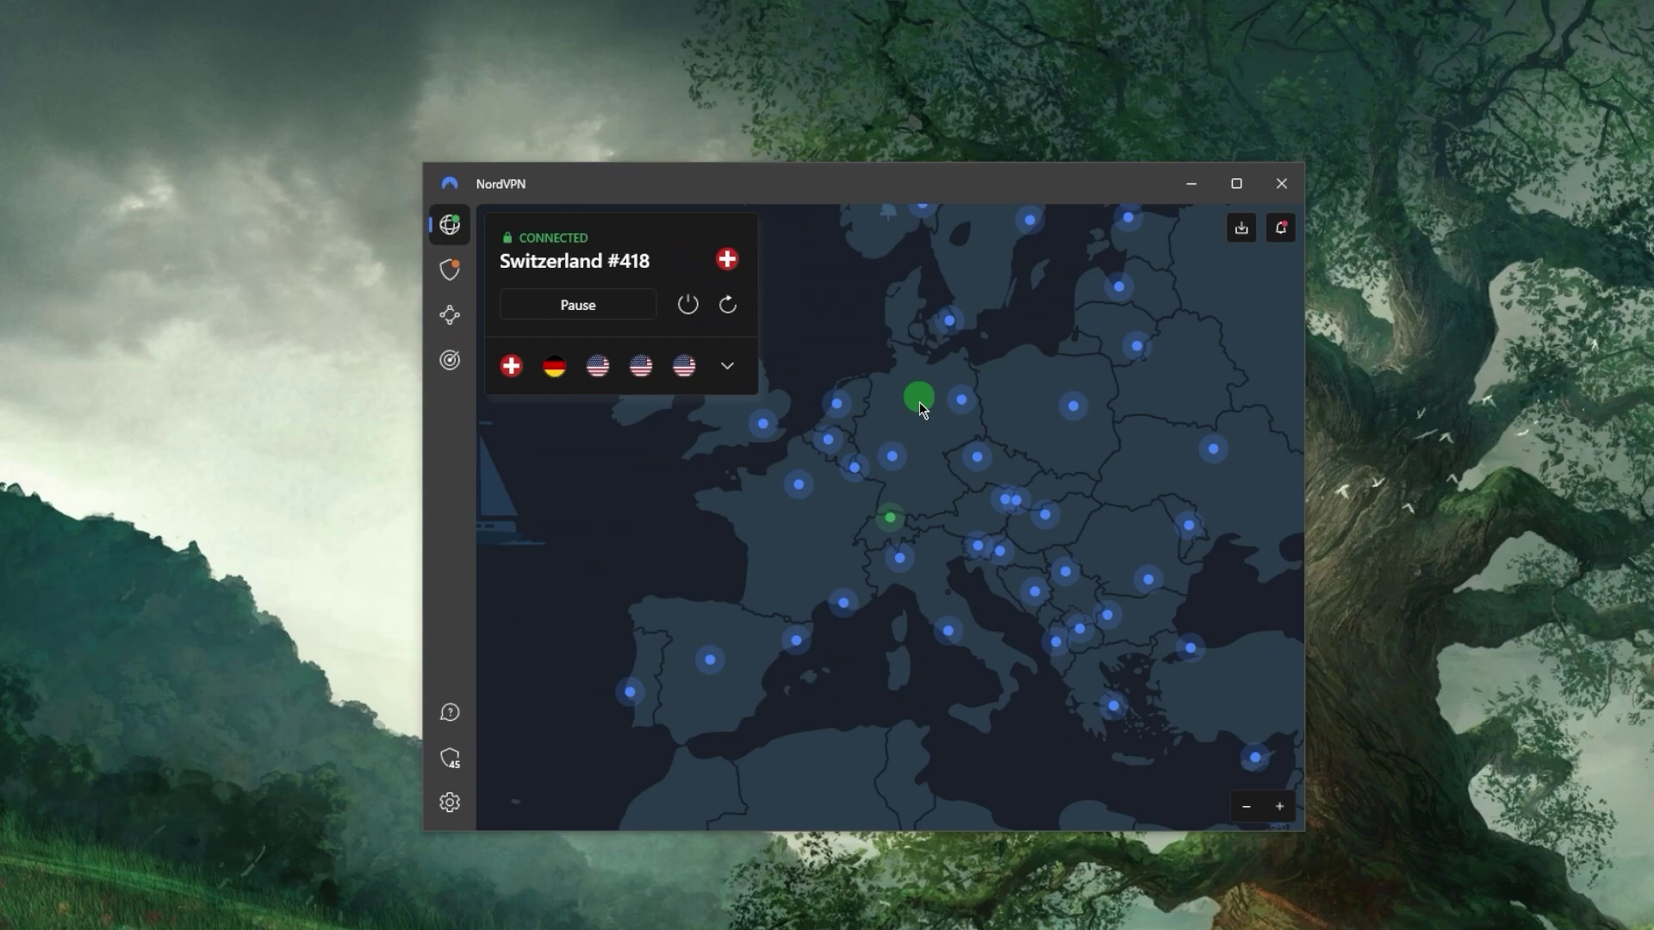
{"action": "scroll", "coordinate": [921, 433], "scroll_direction": "up", "scroll_amount": 3}
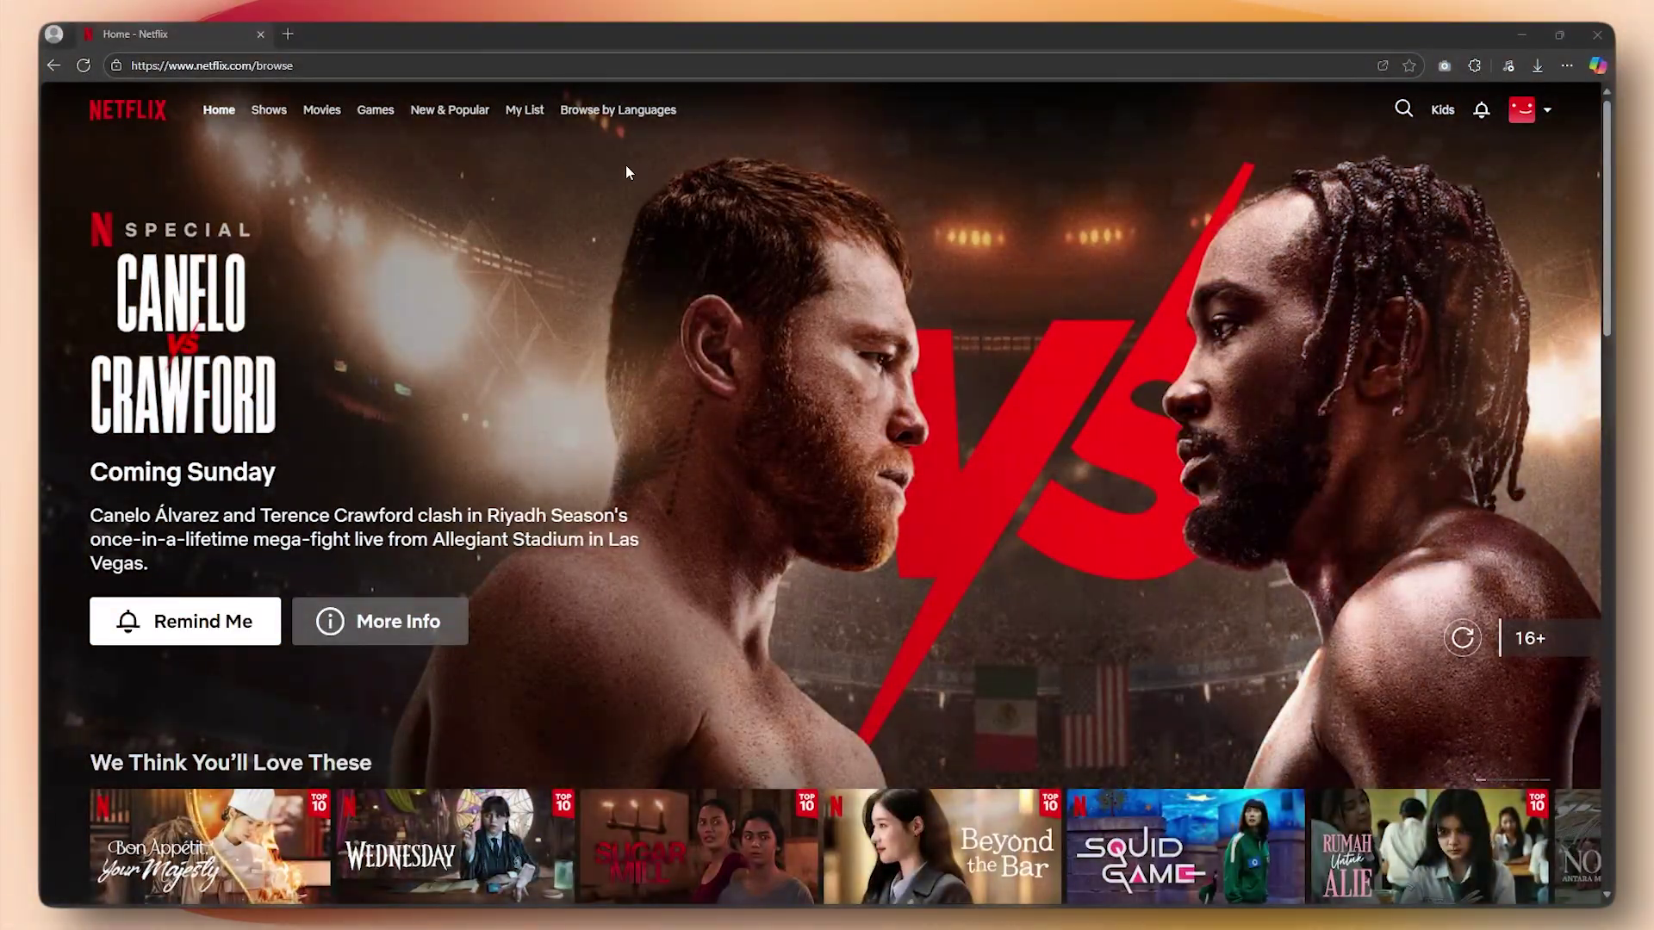
- Reload the Netflix Home page while connected to Switzerland #418
{"action": "left_click", "coordinate": [78, 69]}
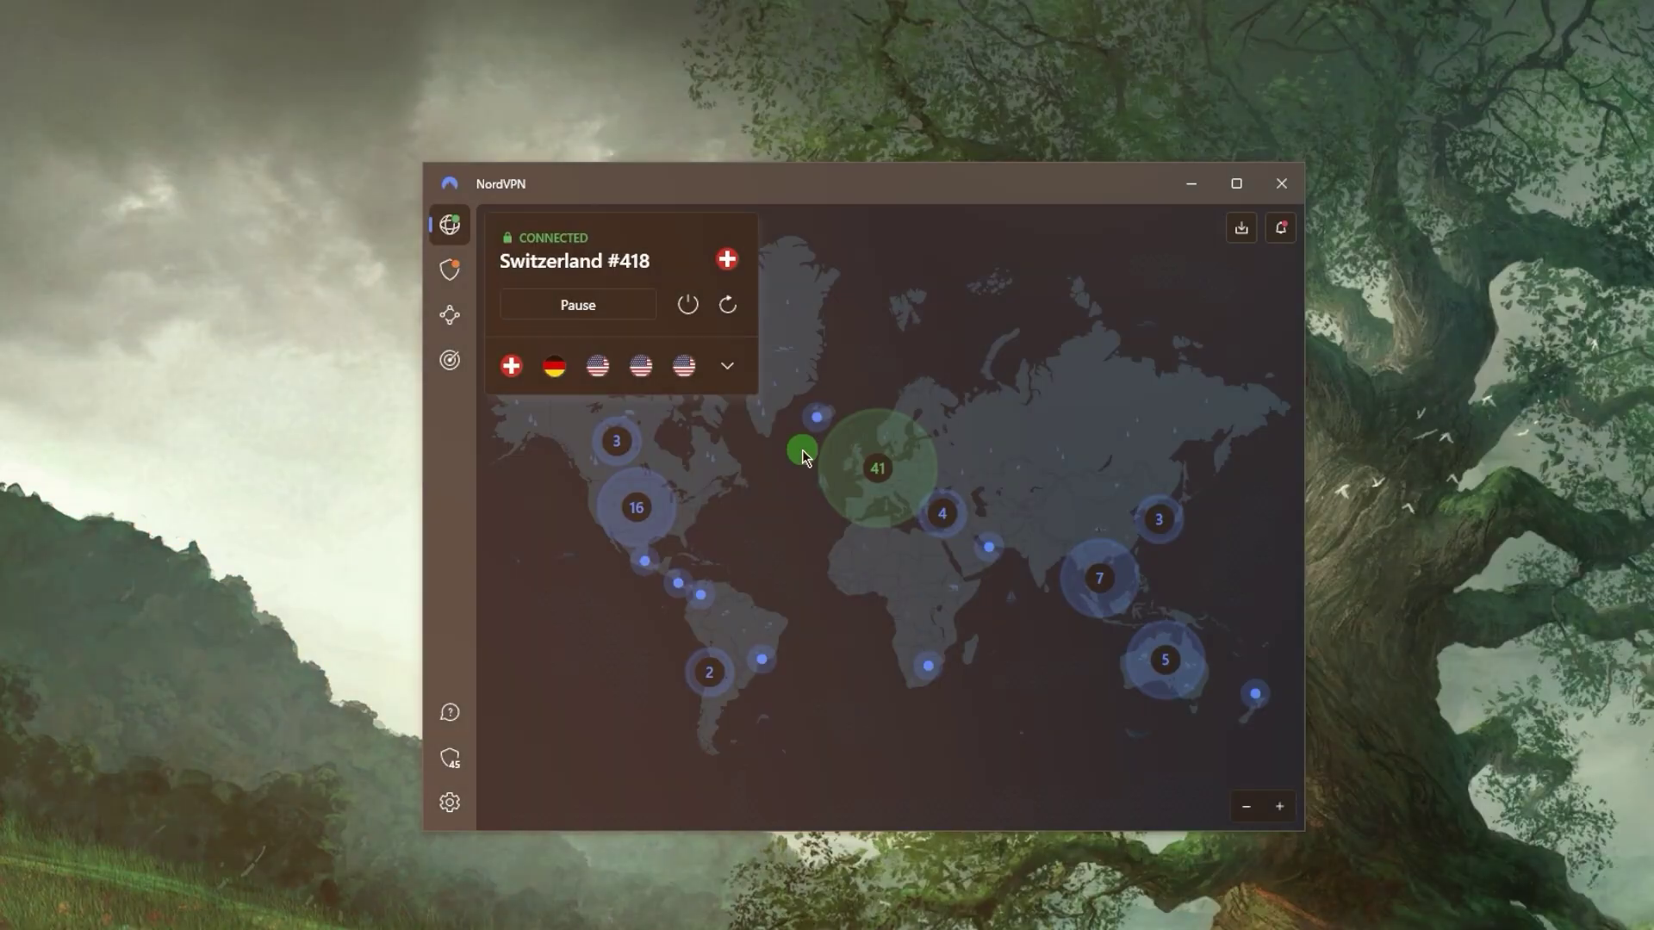
- Disconnect from Switzerland #418 and zoom into the Europe 41 cluster down to individual server cities
{"action": "scroll", "coordinate": [835, 520], "scroll_direction": "up", "scroll_amount": 2}
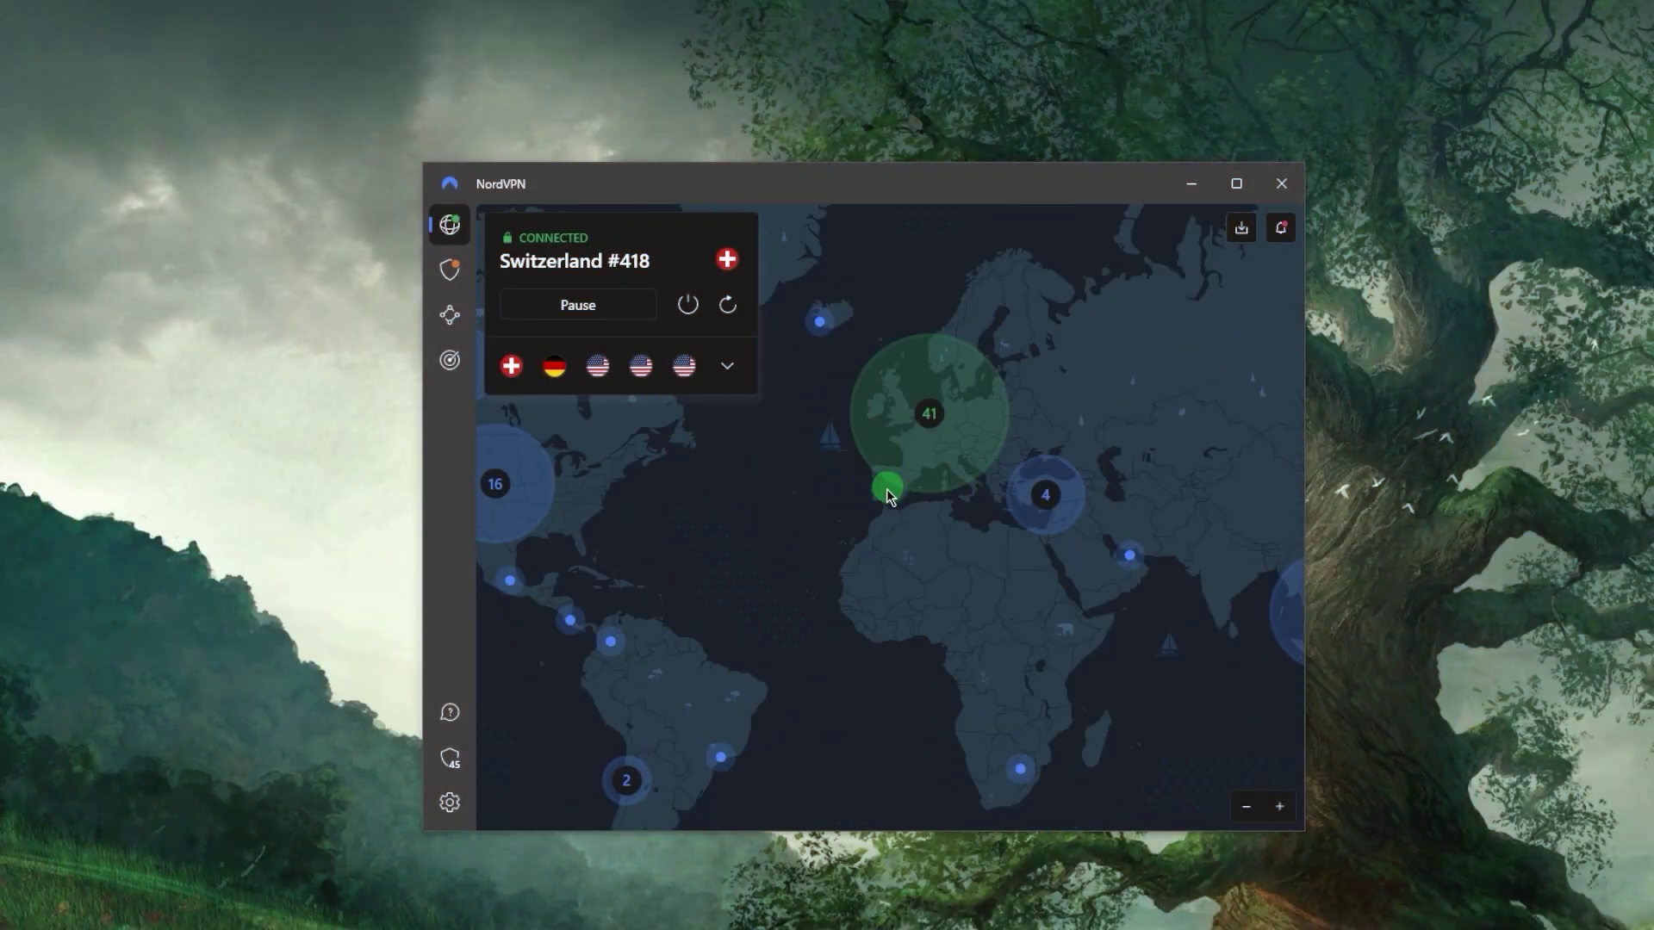
{"action": "scroll", "coordinate": [886, 489], "scroll_direction": "down", "scroll_amount": 2}
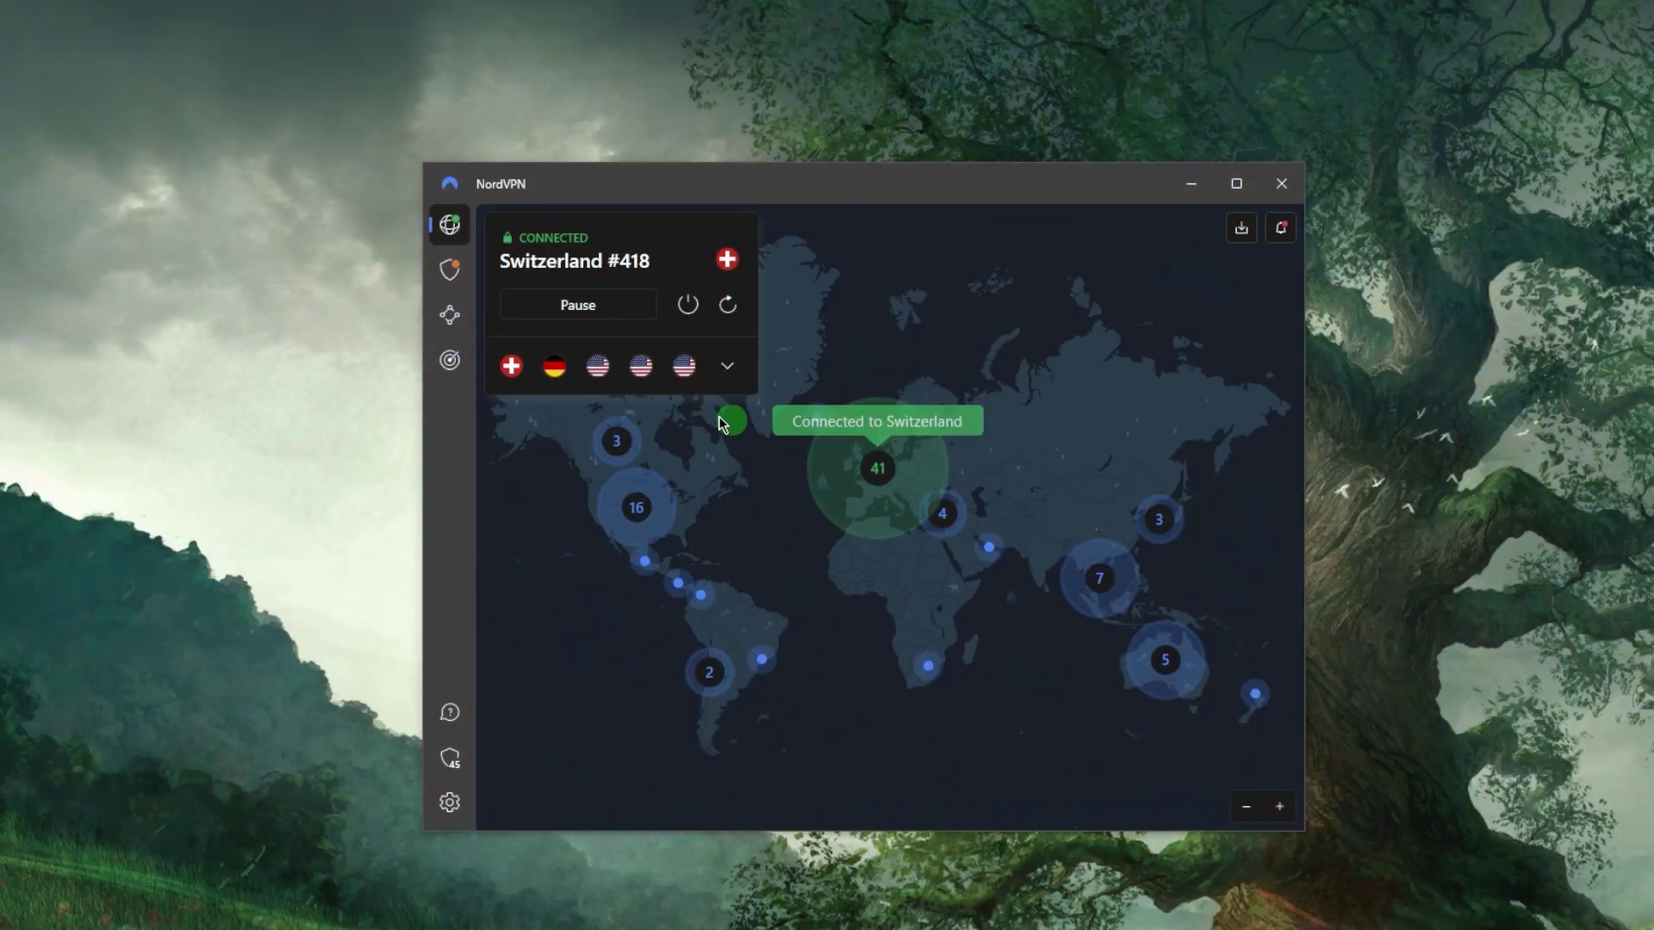
{"action": "left_click", "coordinate": [691, 303]}
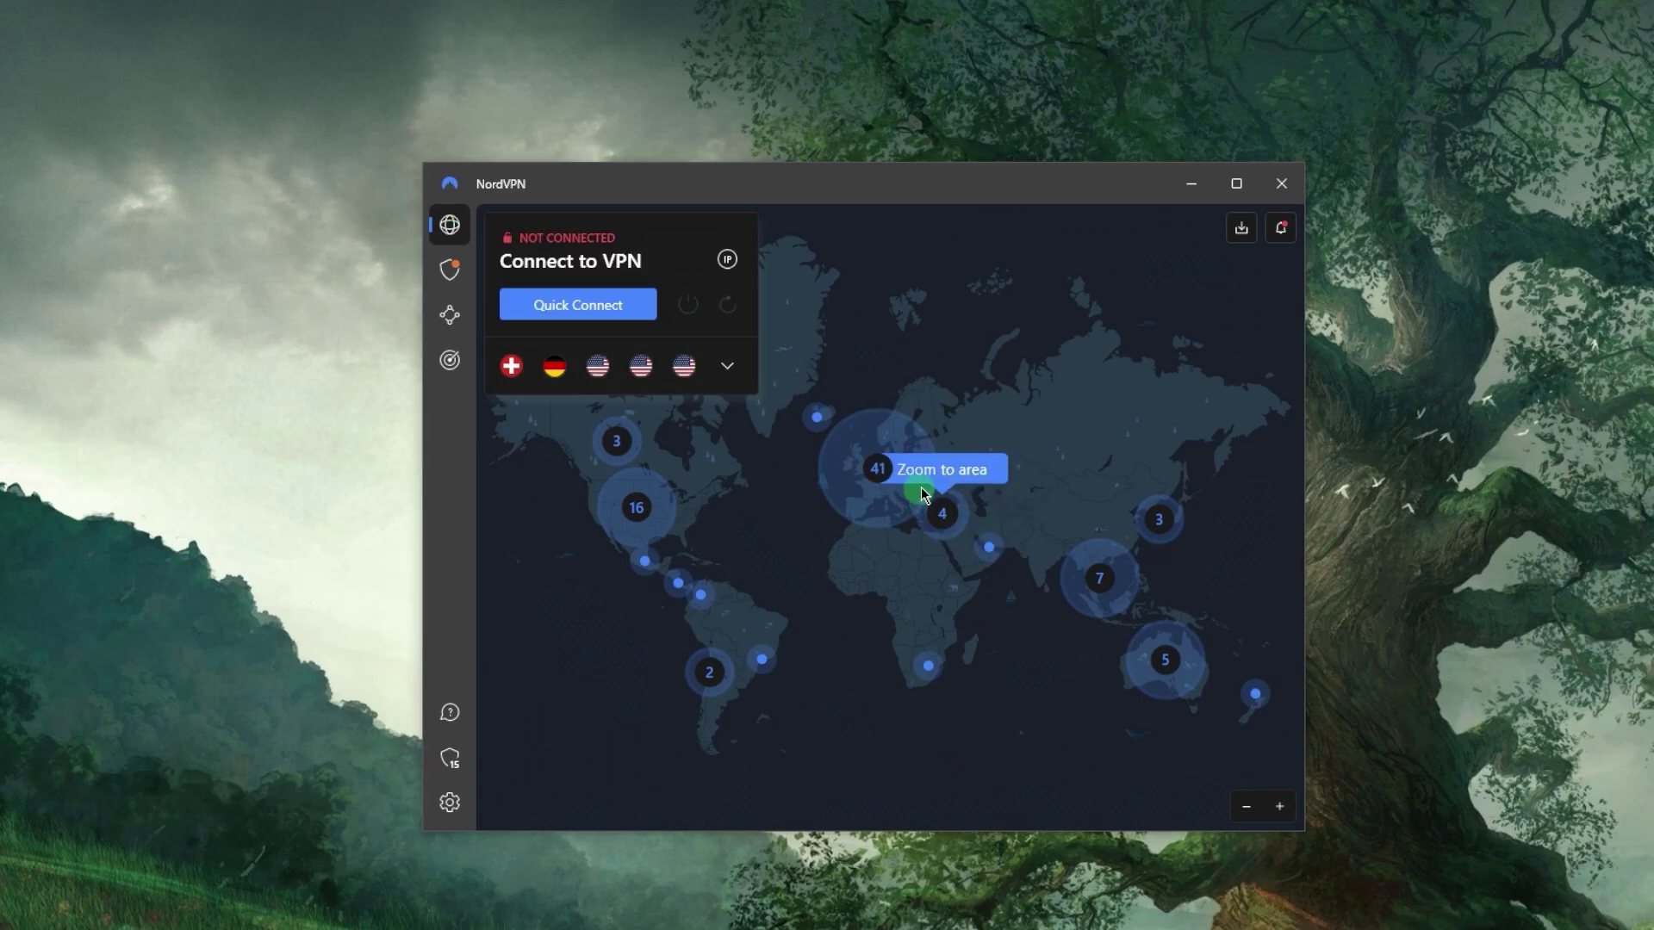
{"action": "left_click", "coordinate": [876, 472]}
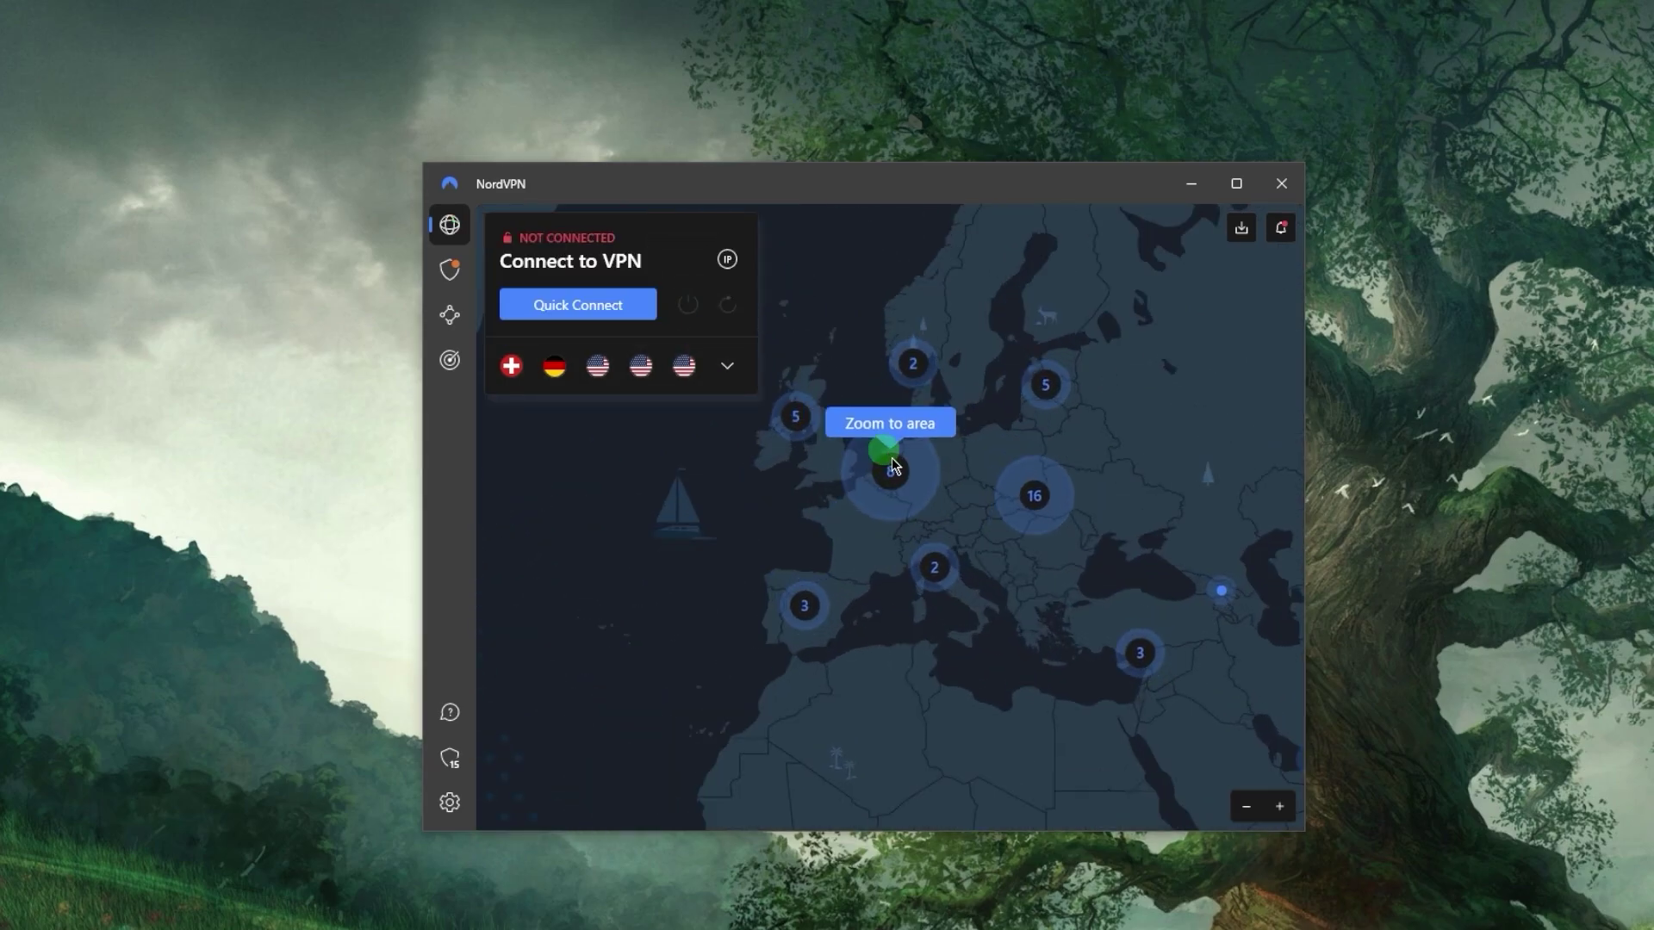
{"action": "left_click", "coordinate": [894, 462]}
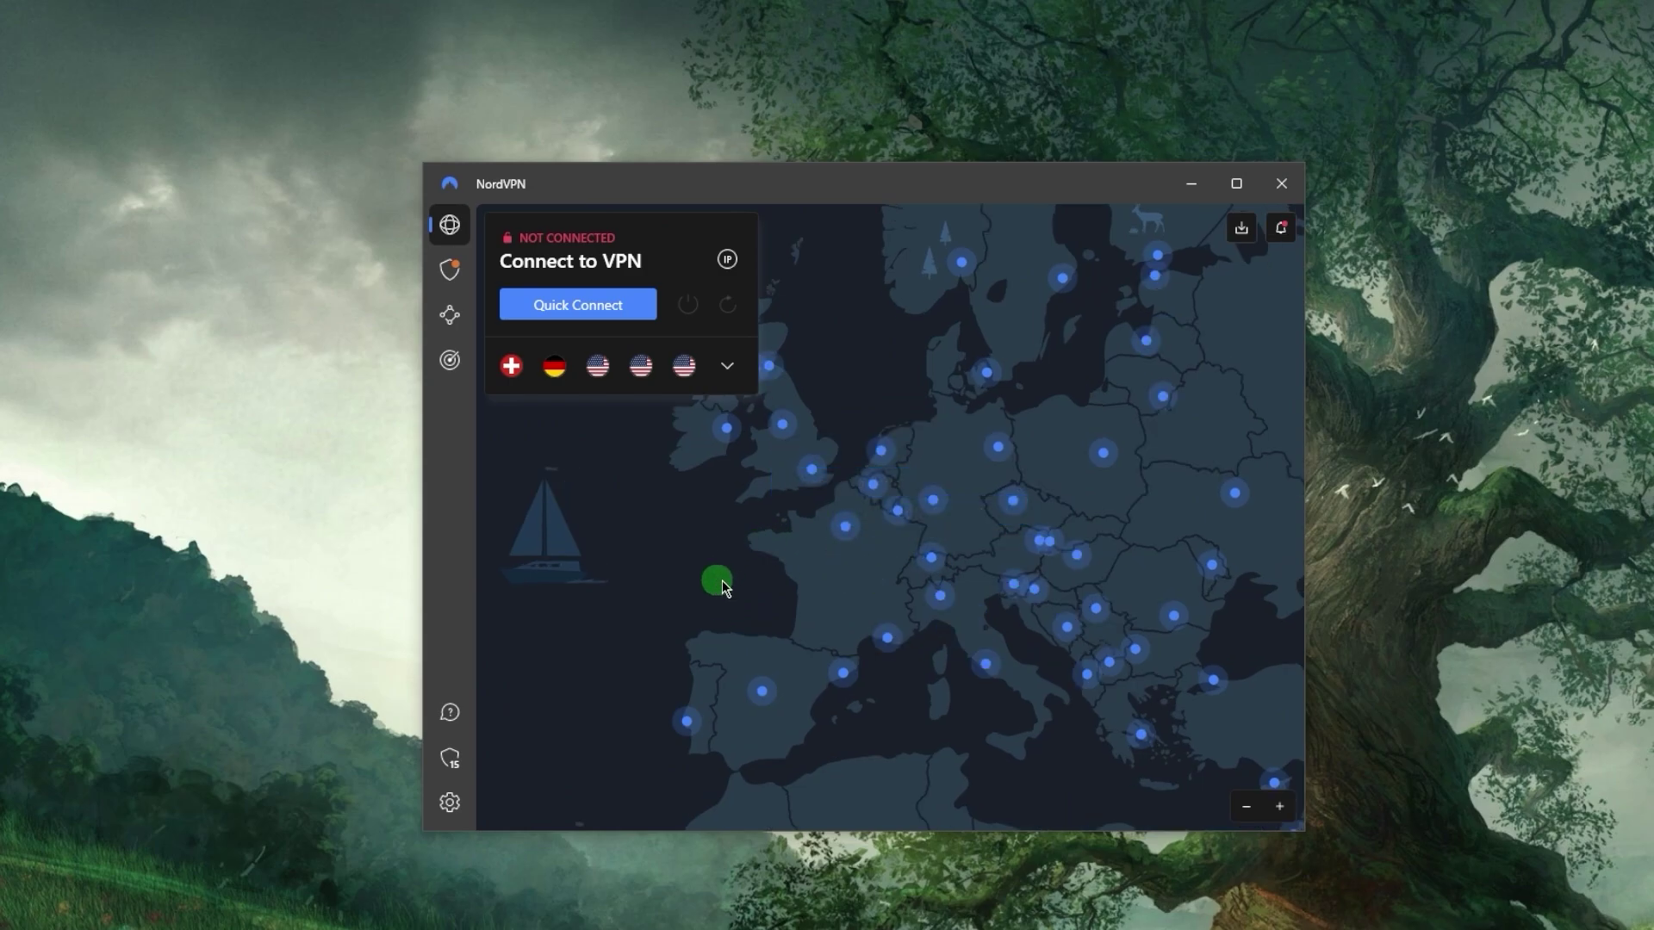
- Centre the map on the UK and France, browse the country list, then zoom out to the world
{"action": "left_click_drag", "start_coordinate": [722, 581], "coordinate": [896, 517]}
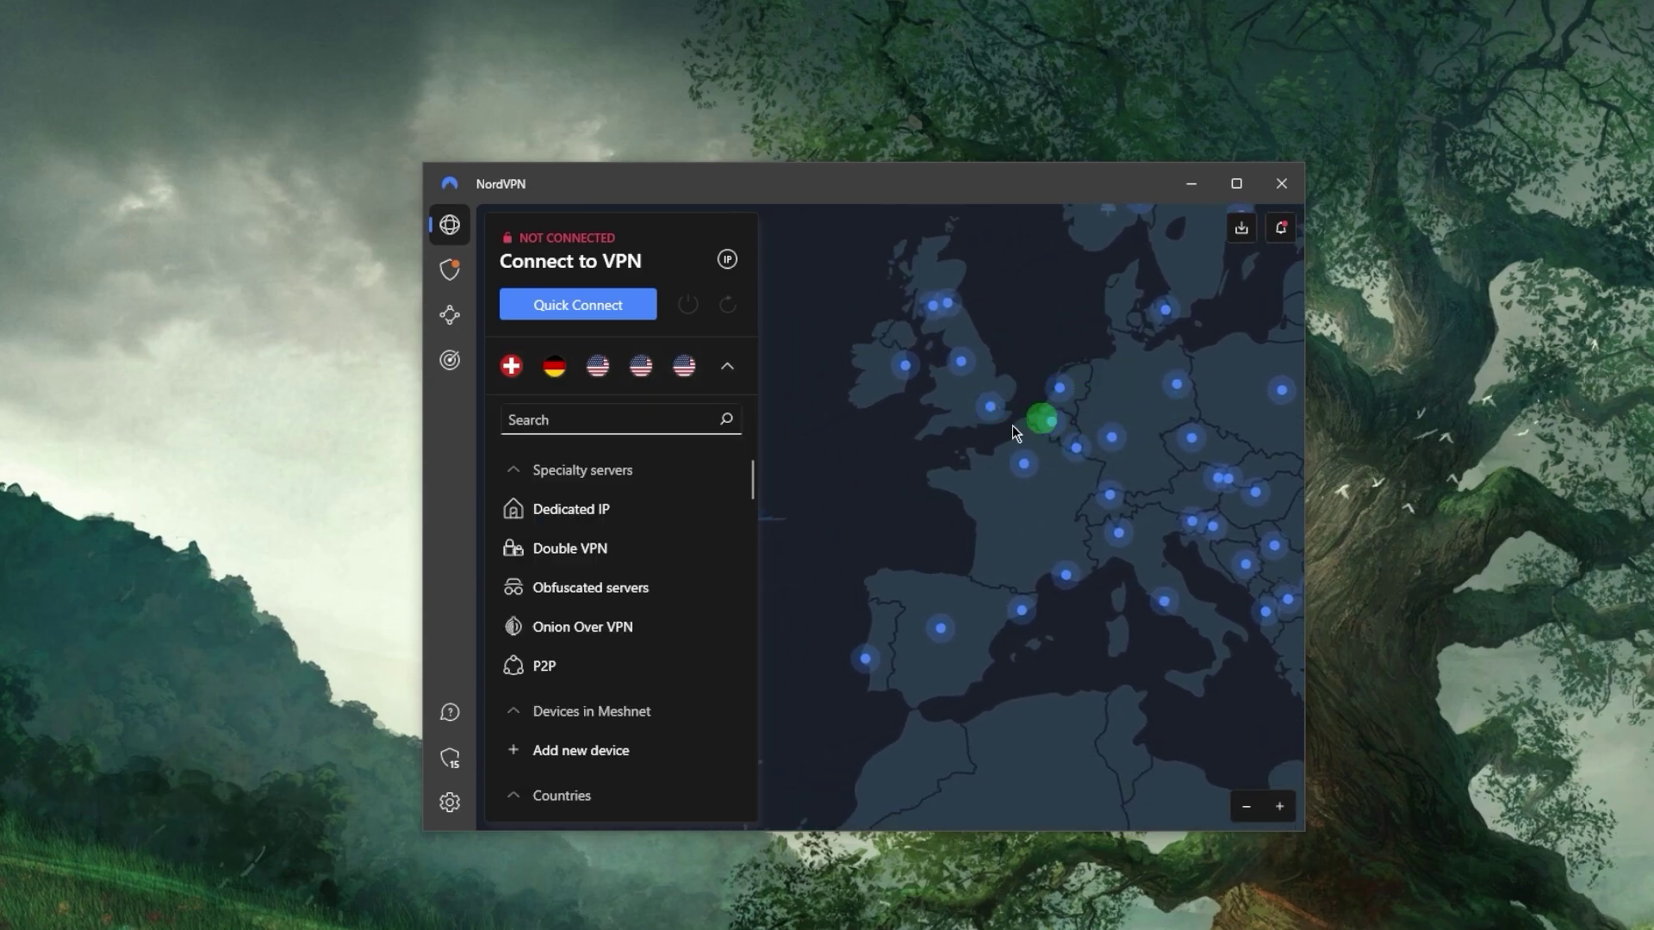
{"action": "scroll", "coordinate": [650, 573], "scroll_direction": "down", "scroll_amount": 20}
{"action": "scroll", "coordinate": [646, 568], "scroll_direction": "up", "scroll_amount": 5}
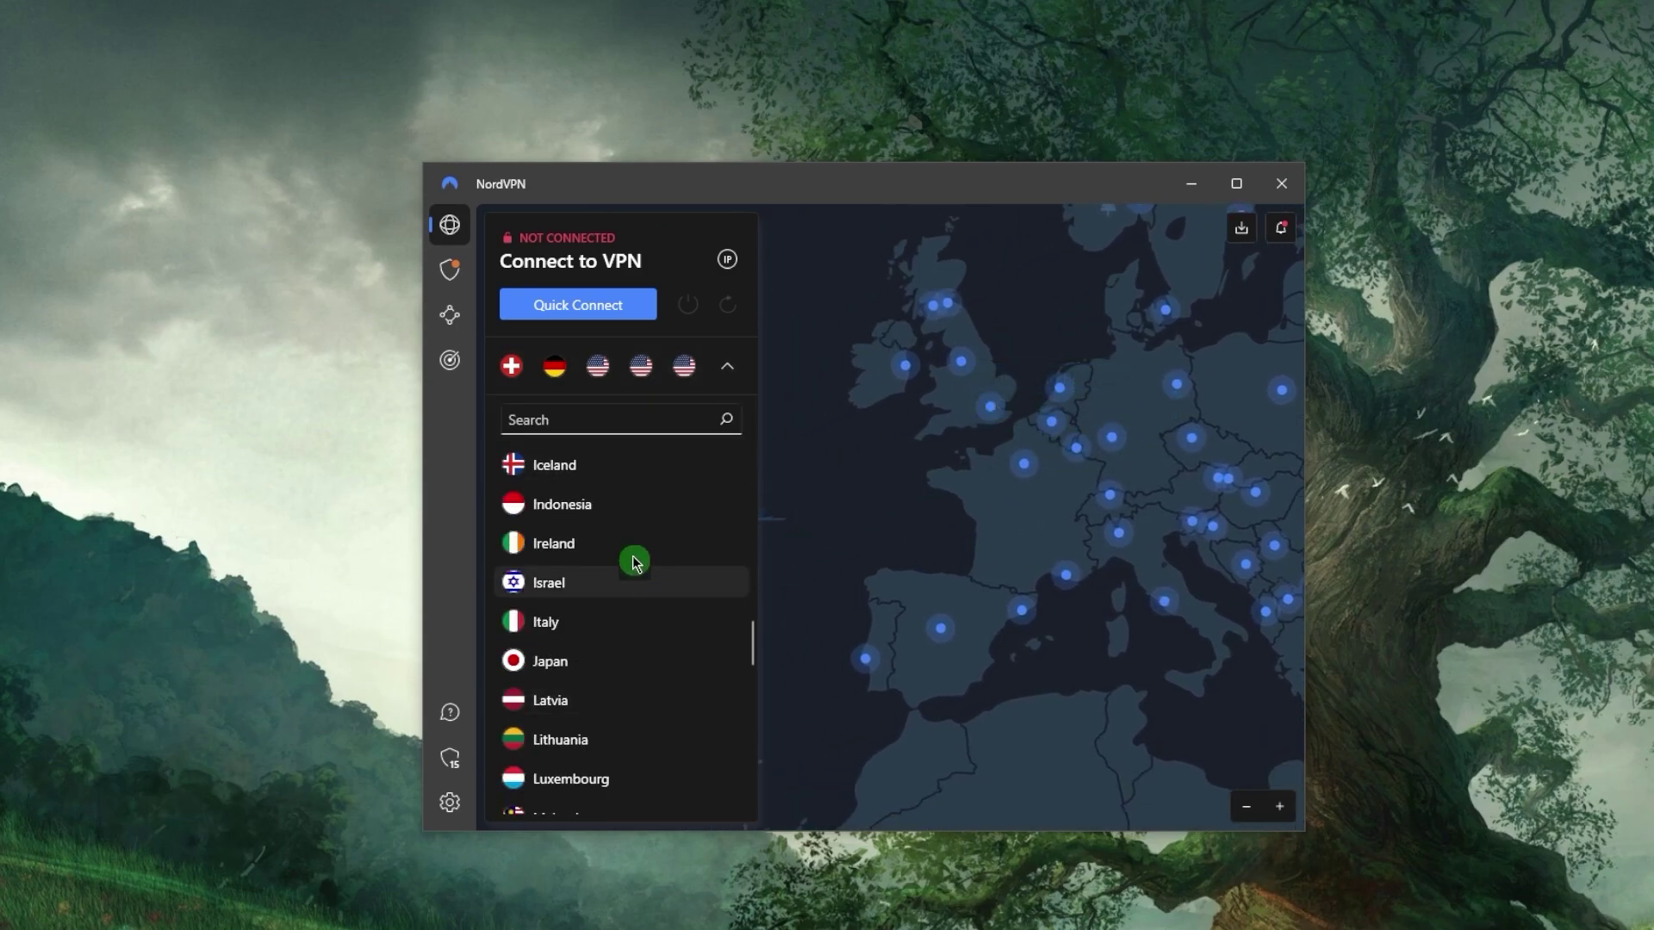
{"action": "scroll", "coordinate": [634, 580], "scroll_direction": "down", "scroll_amount": 10}
{"action": "scroll", "coordinate": [635, 601], "scroll_direction": "up", "scroll_amount": 20}
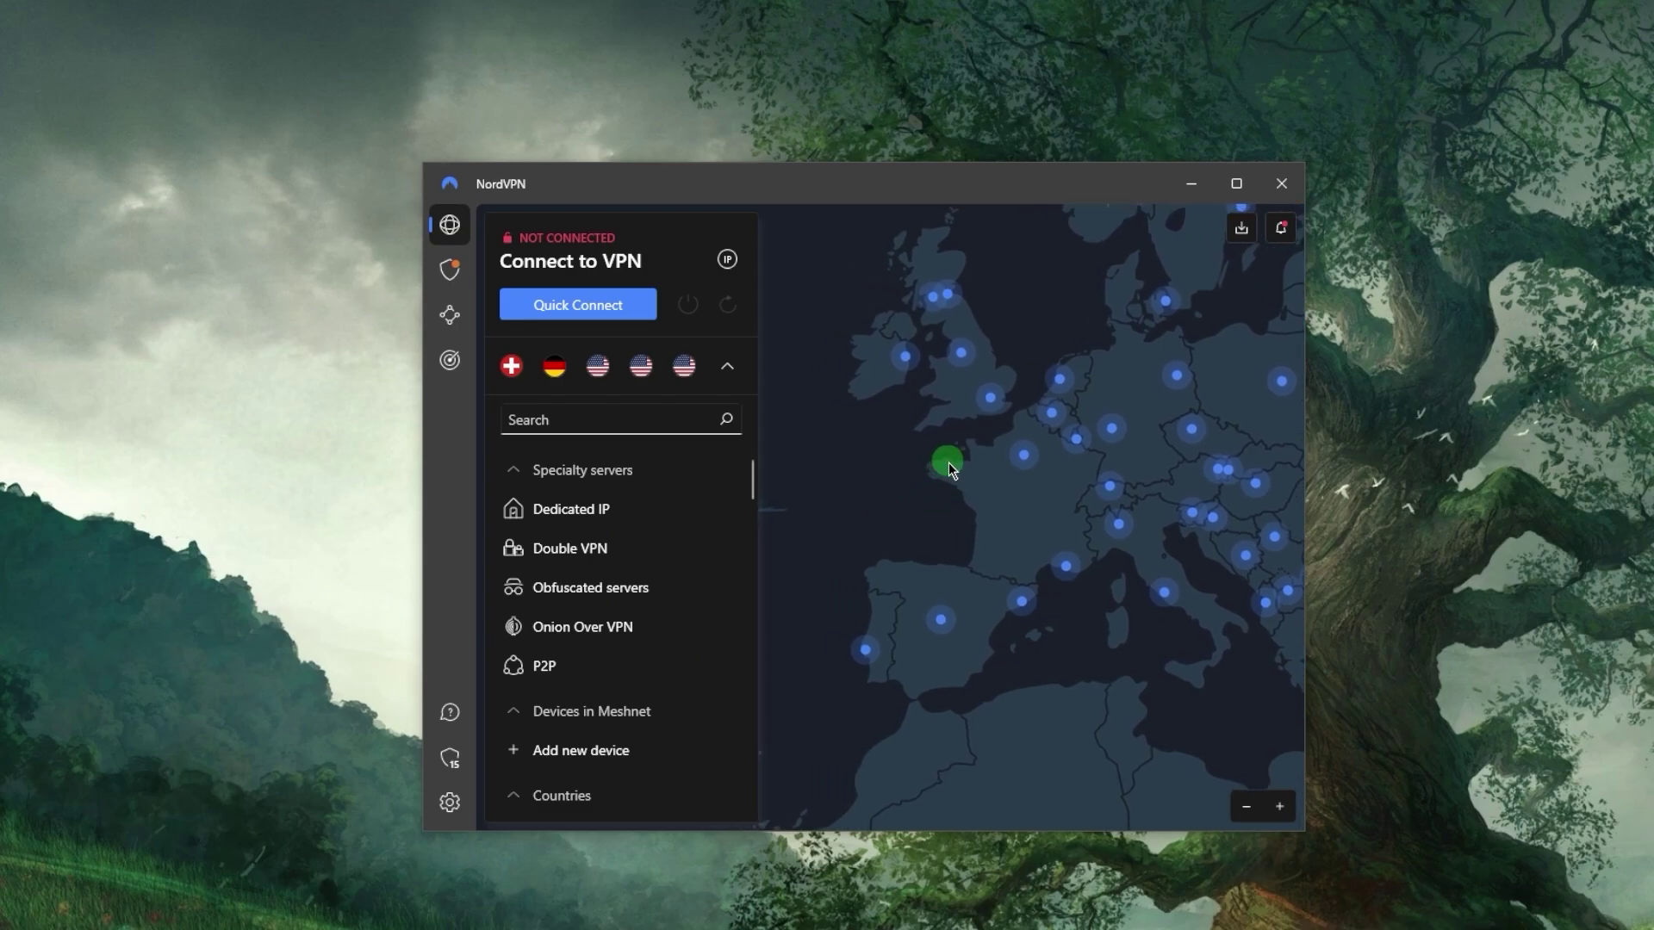
{"action": "scroll", "coordinate": [948, 462], "scroll_direction": "down", "scroll_amount": 3}
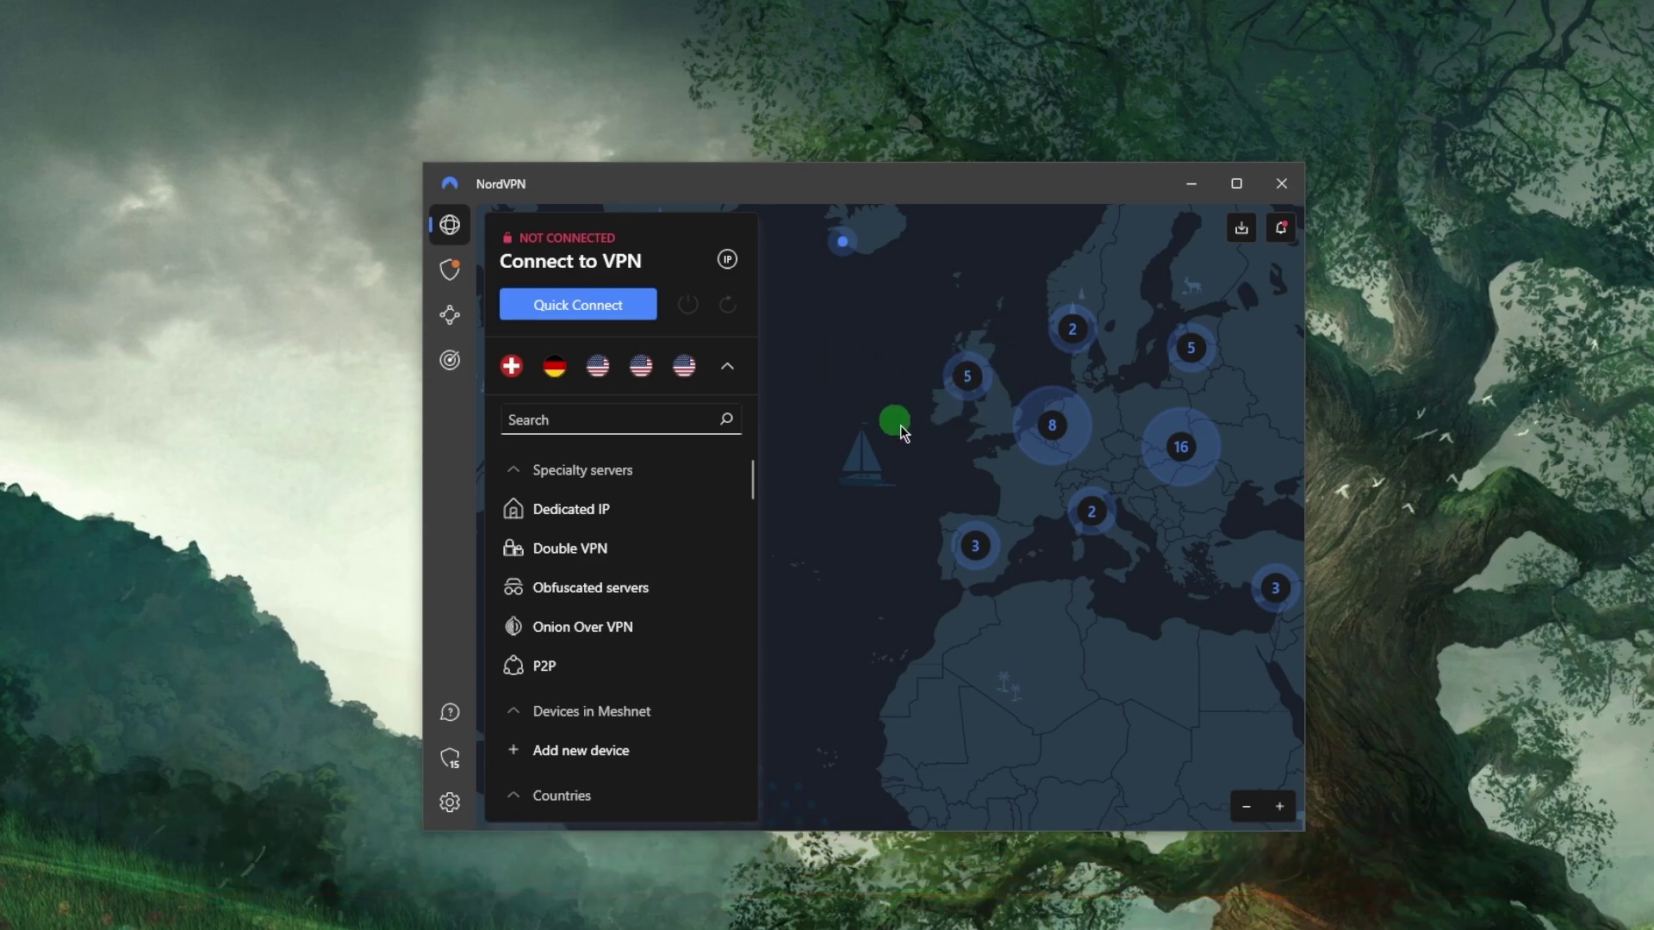
{"action": "scroll", "coordinate": [927, 450], "scroll_direction": "down", "scroll_amount": 3}
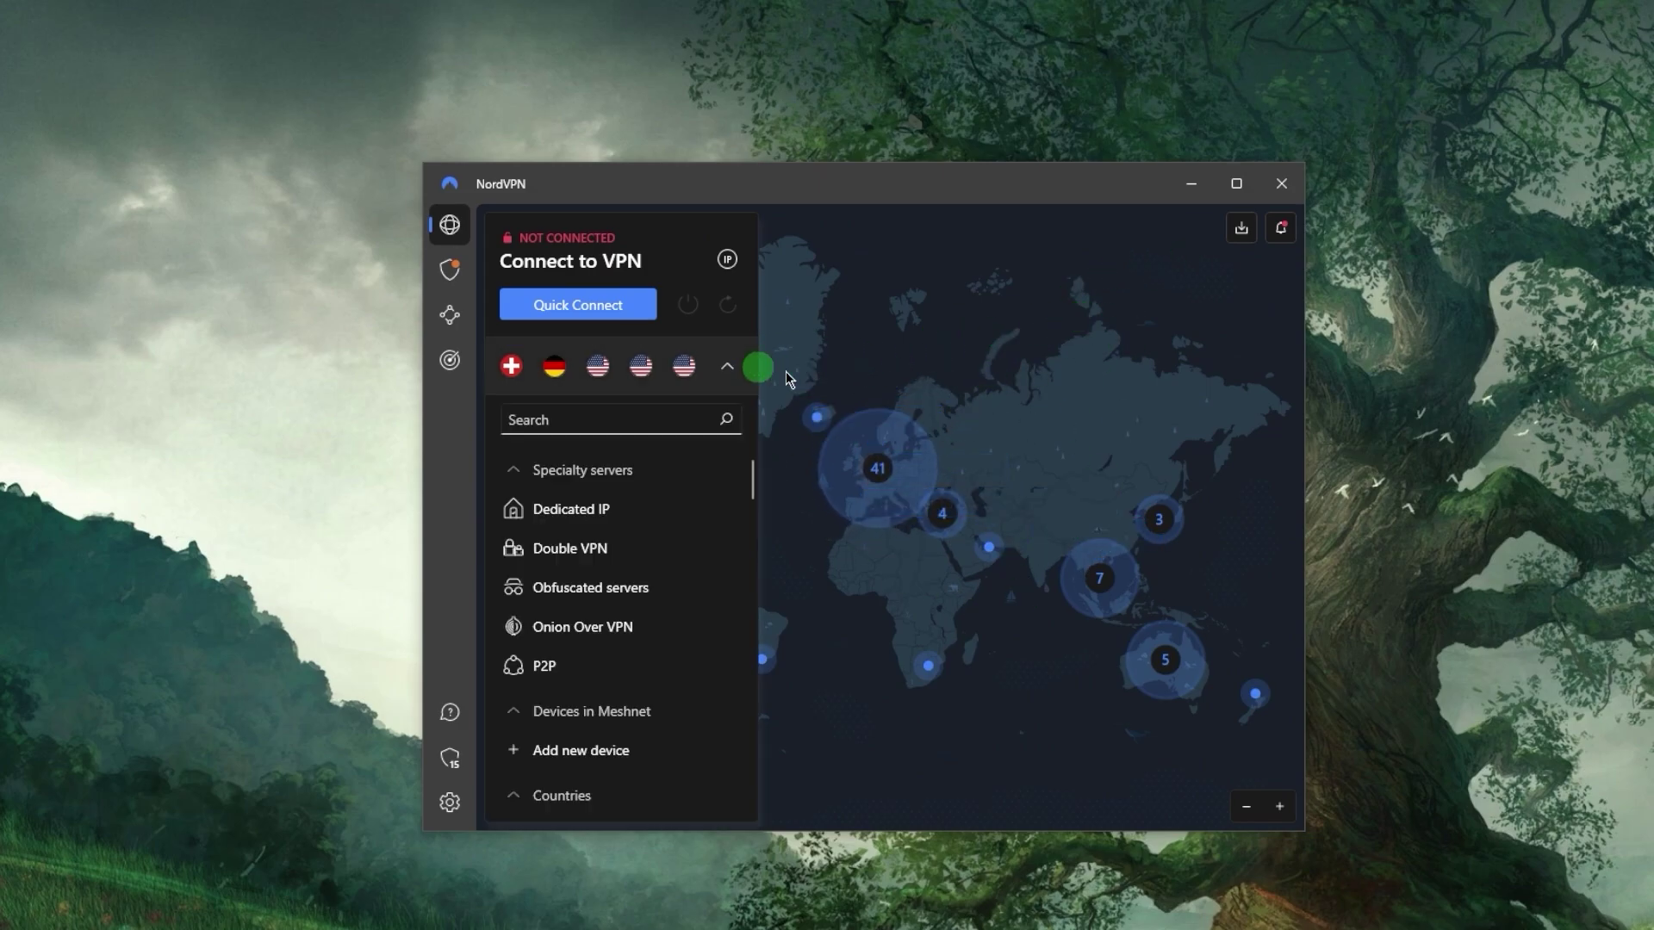
- Connect to United States #9177 via the Dallas pin, then disconnect again
{"action": "left_click", "coordinate": [878, 468]}
{"action": "left_click_drag", "start_coordinate": [863, 359], "coordinate": [1155, 332]}
{"action": "left_click", "coordinate": [957, 484]}
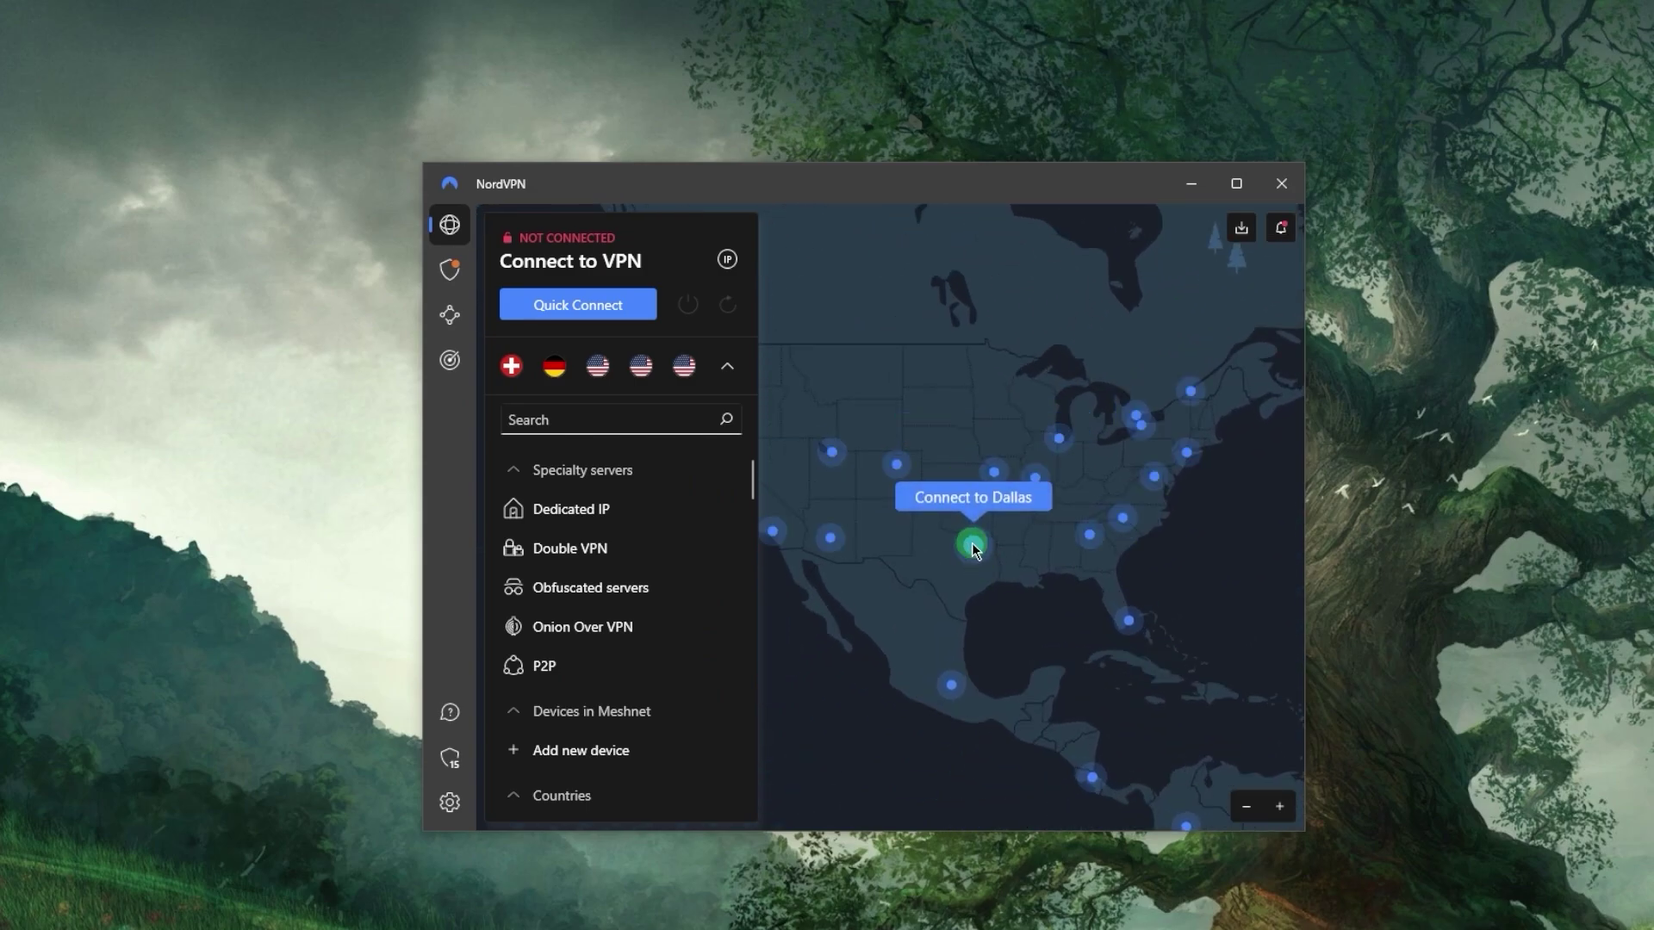
{"action": "left_click", "coordinate": [972, 545]}
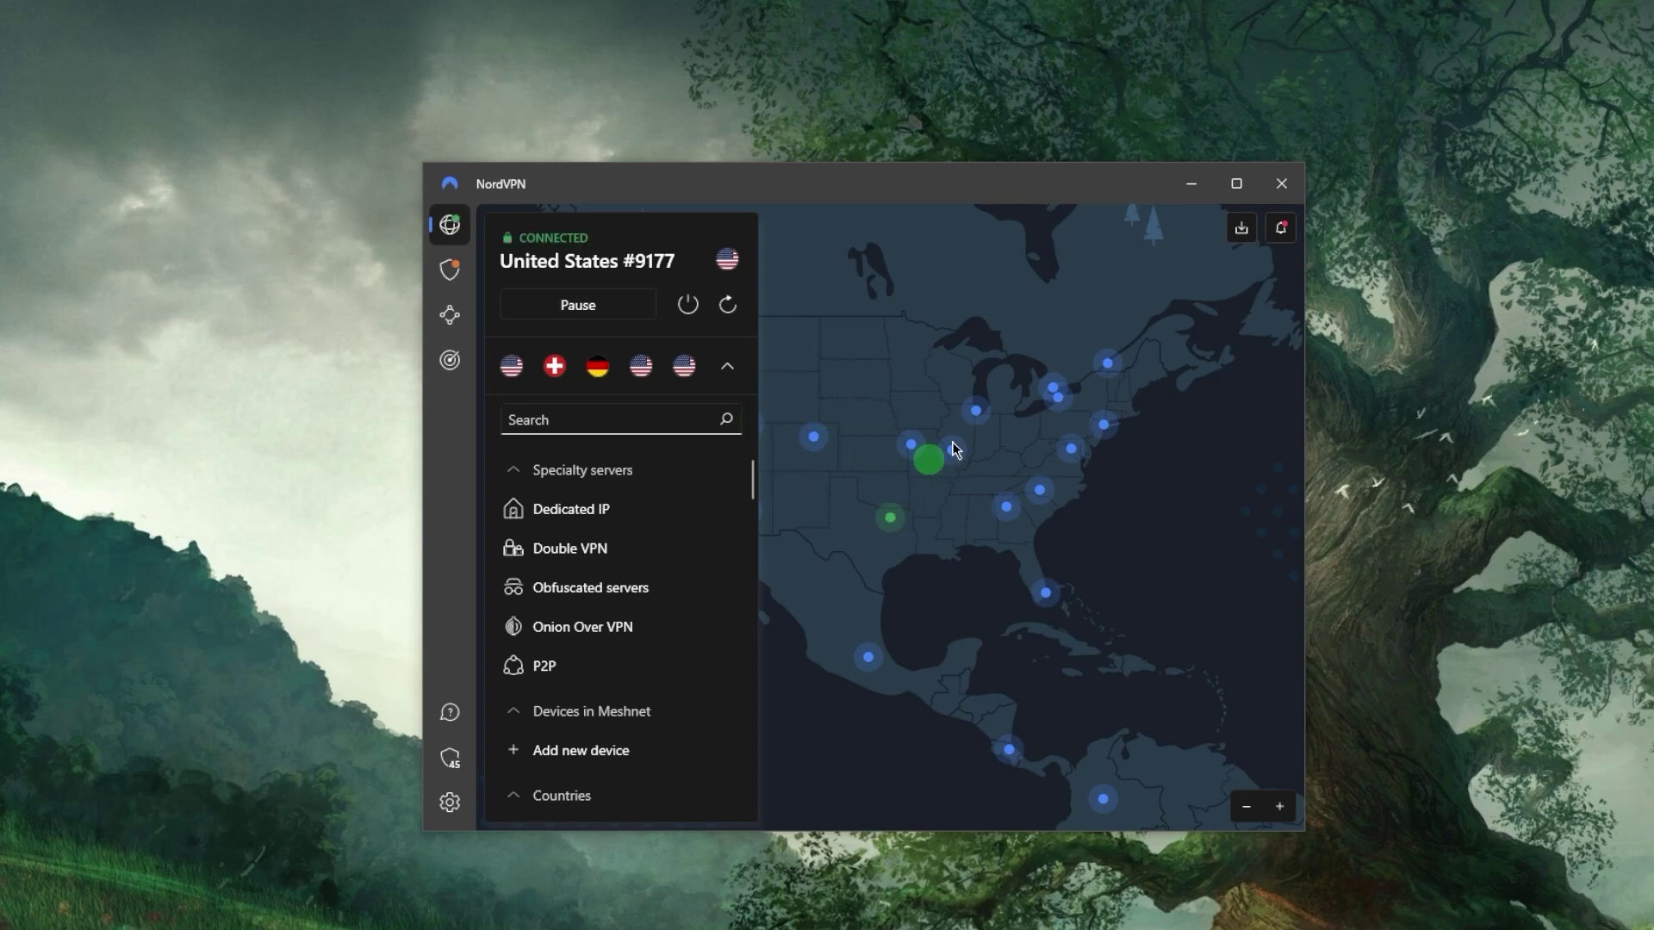
{"action": "left_click", "coordinate": [693, 312]}
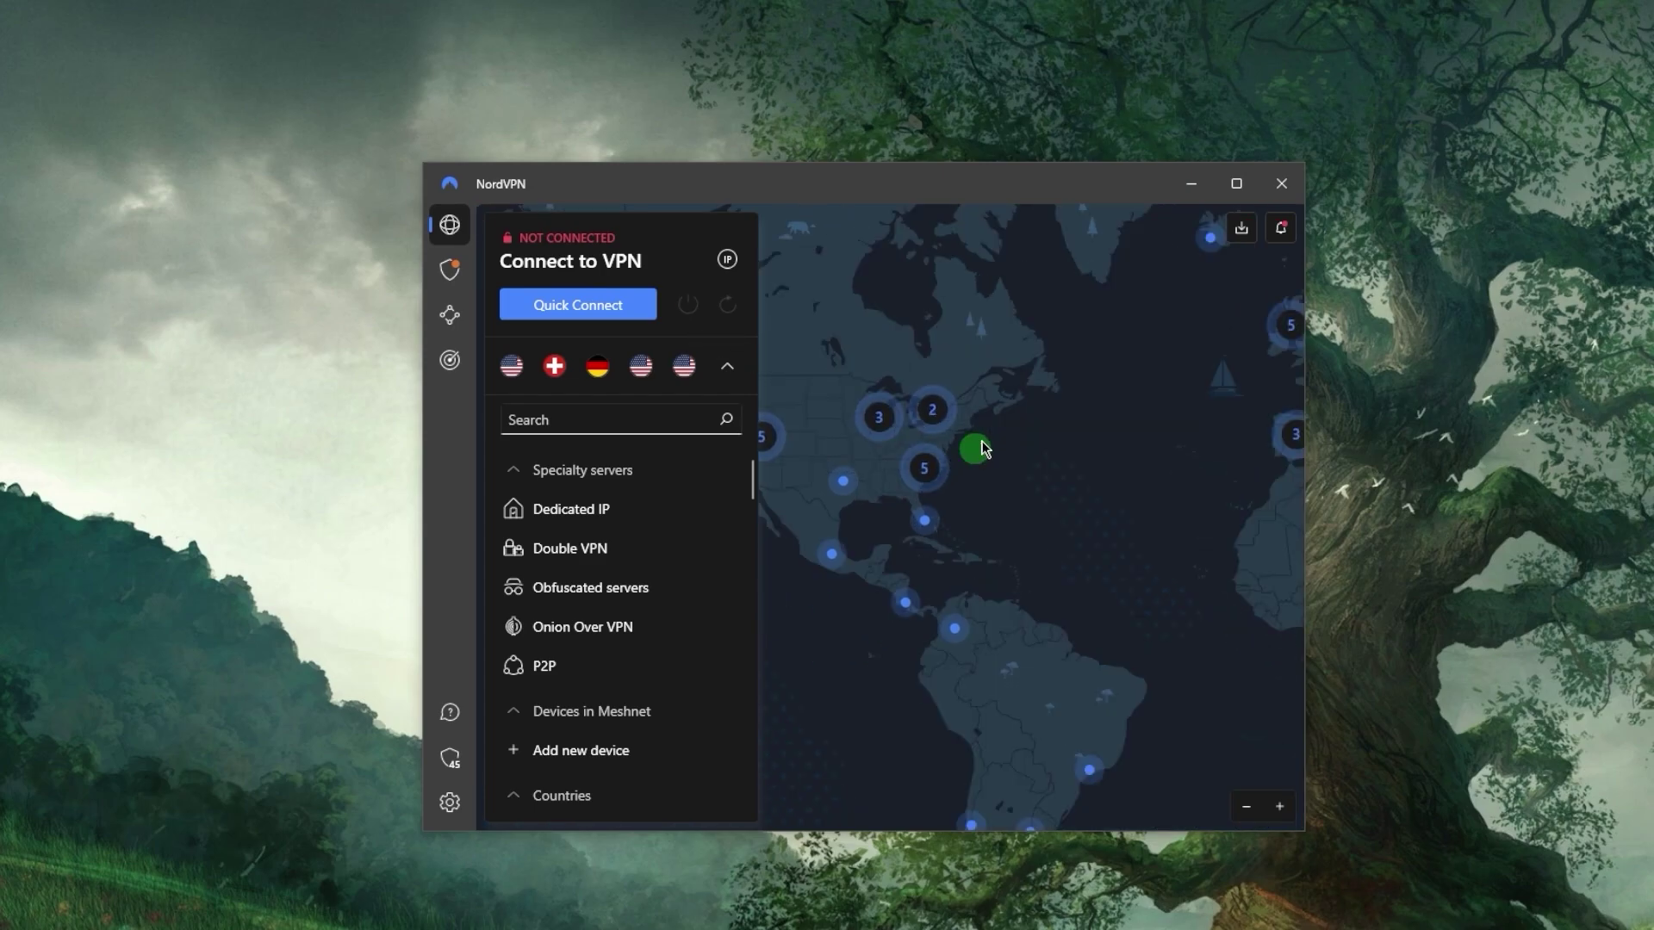
{"action": "left_click_drag", "start_coordinate": [799, 515], "coordinate": [1202, 519]}
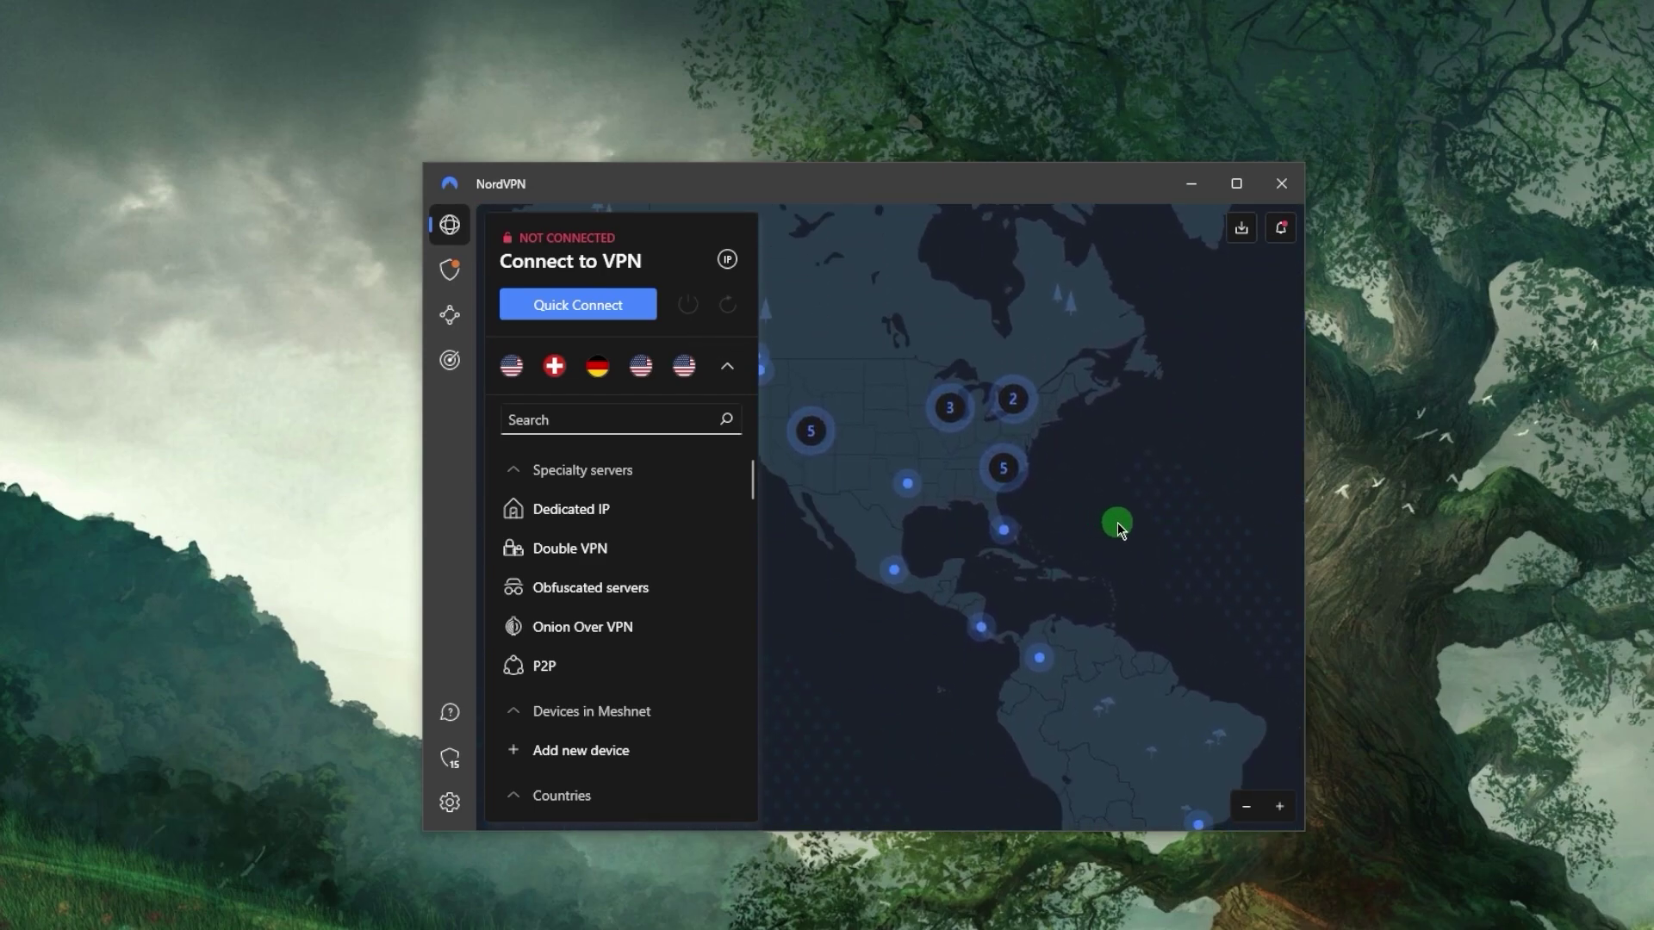
{"action": "scroll", "coordinate": [999, 401], "scroll_direction": "down", "scroll_amount": 2}
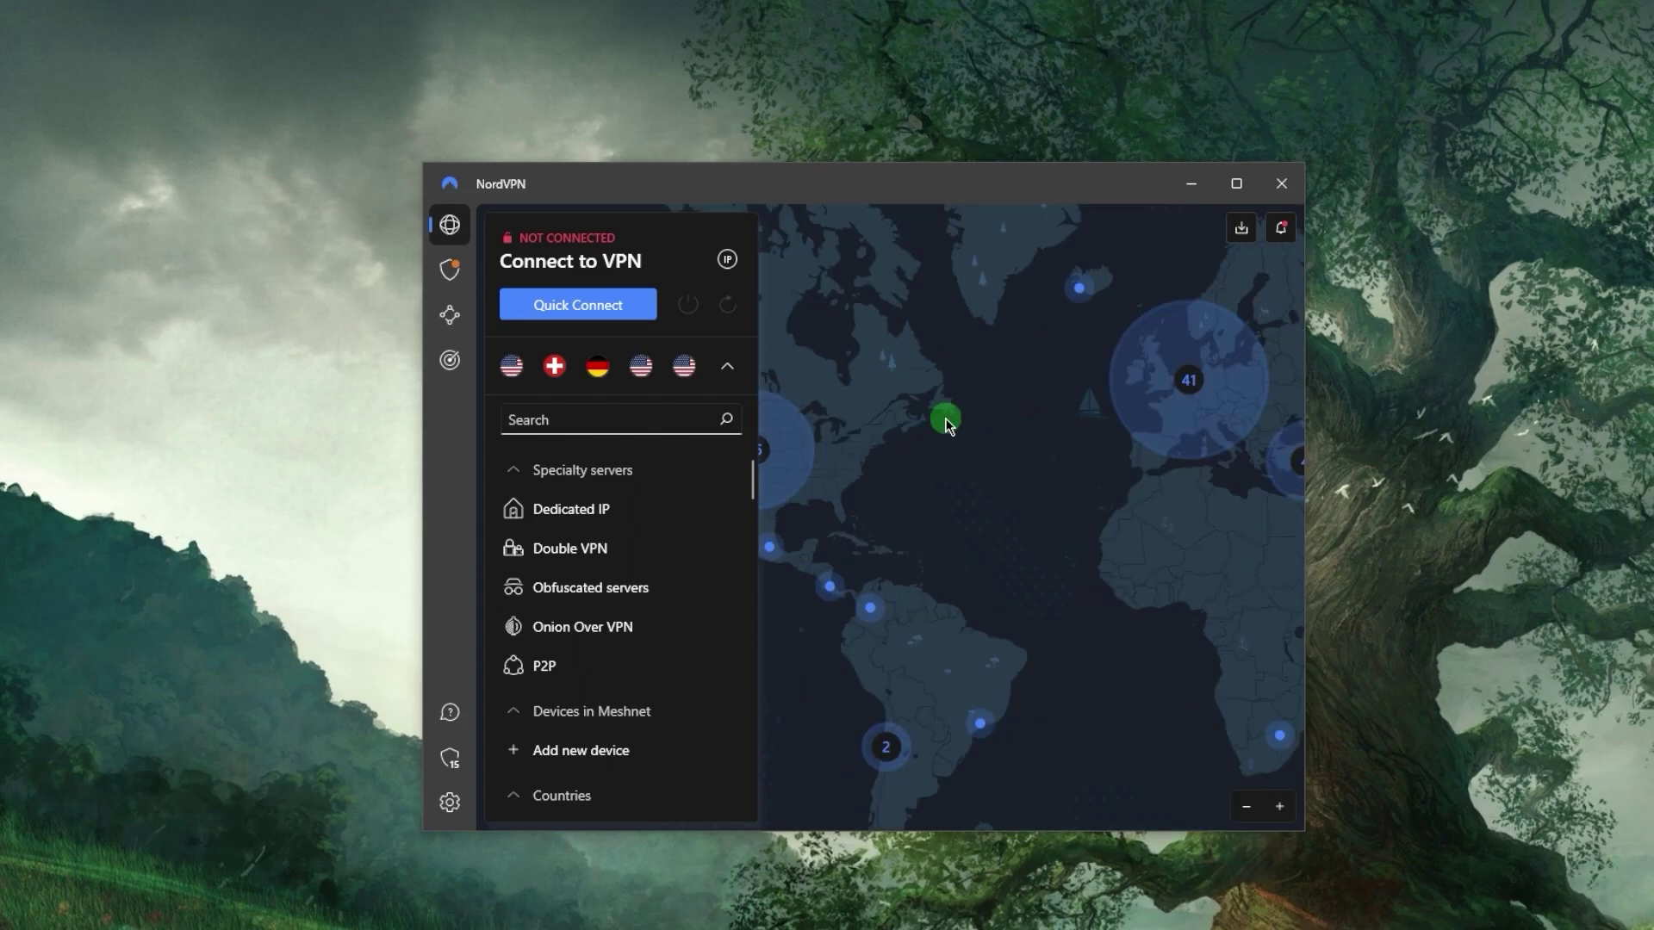
{"action": "scroll", "coordinate": [1196, 524], "scroll_direction": "up", "scroll_amount": 3}
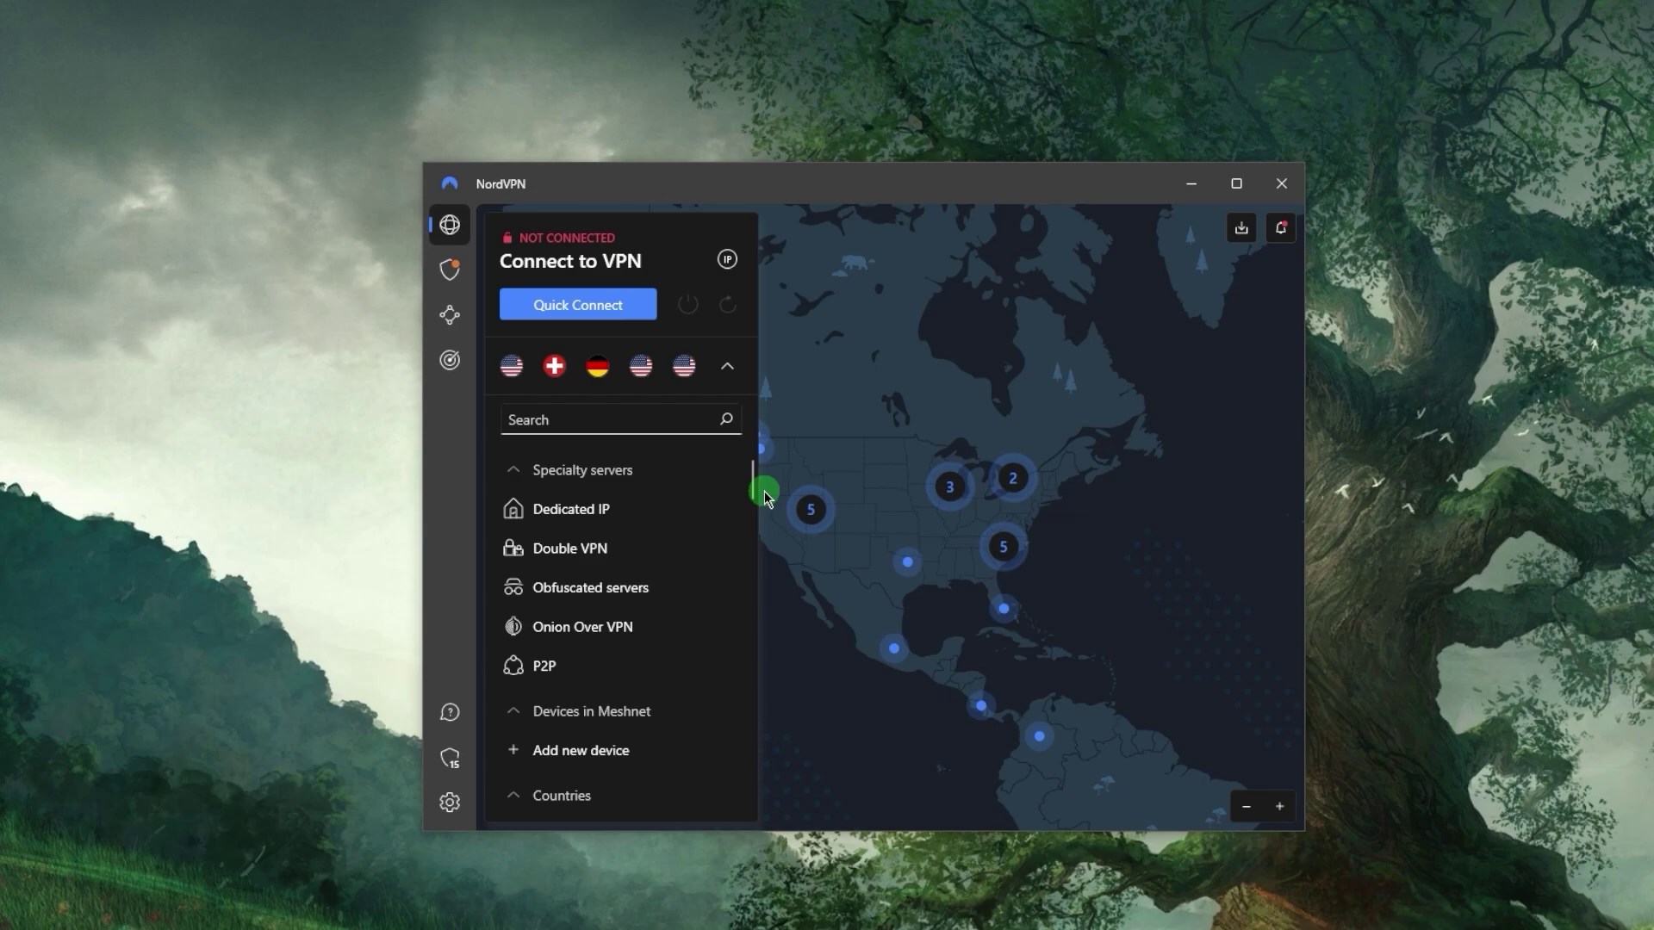
- View the Threat Protection and Meshnet pages, finishing on Dark Web Monitor with monitoring off
{"action": "left_click", "coordinate": [449, 269]}
{"action": "scroll", "coordinate": [865, 457], "scroll_direction": "down", "scroll_amount": 1}
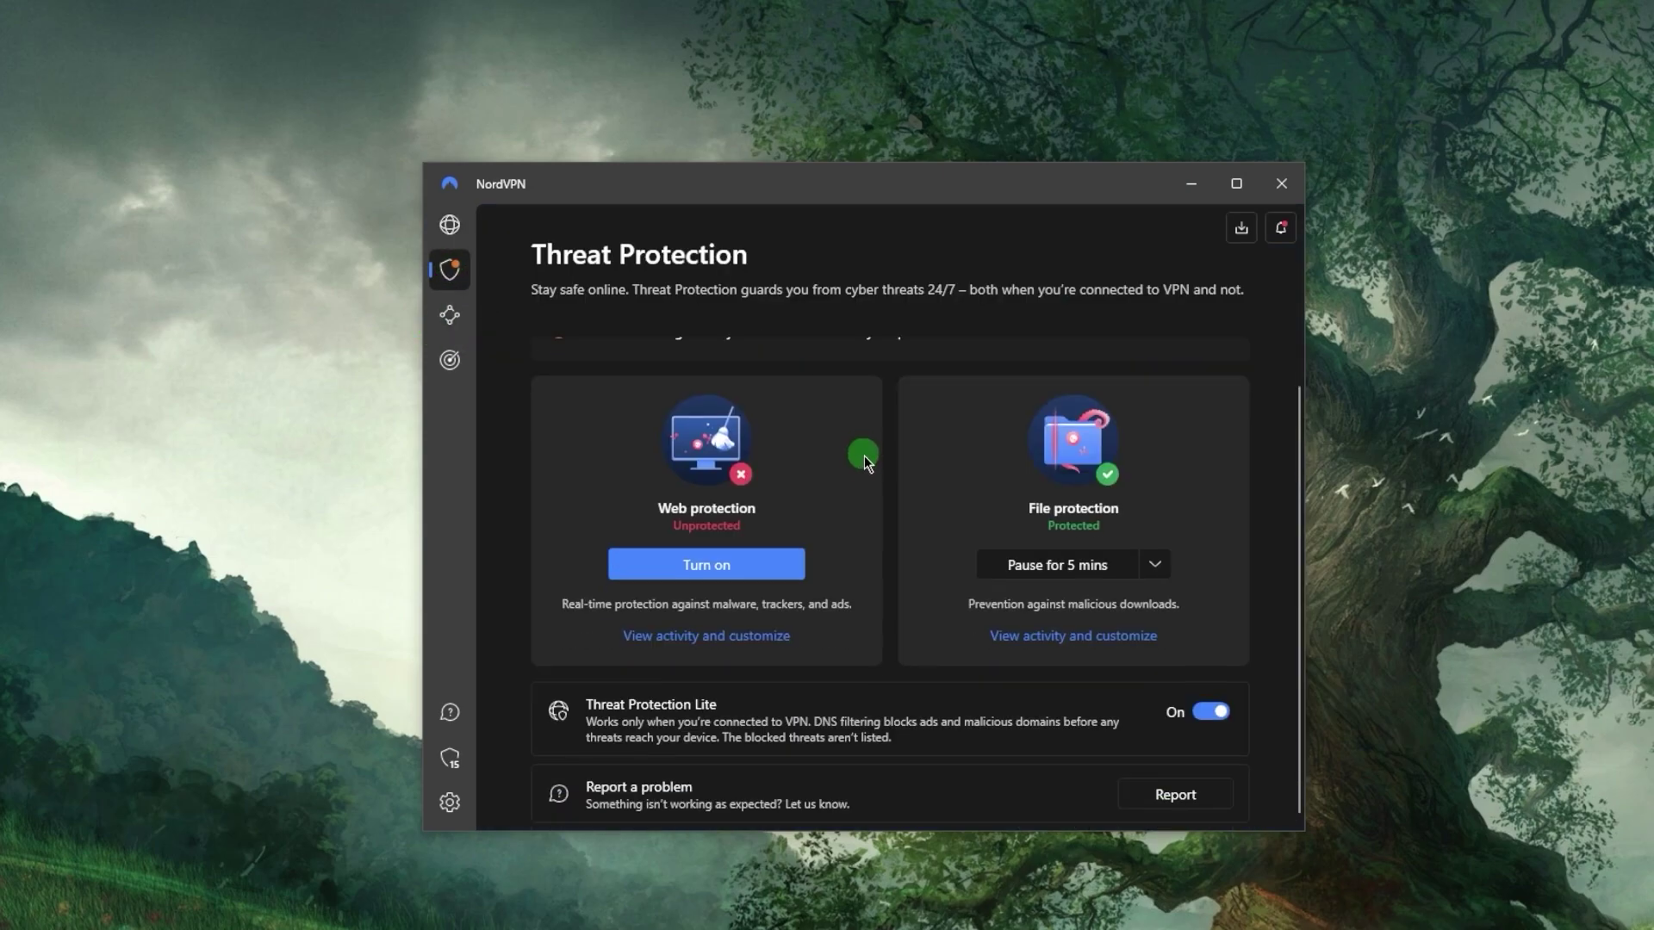
{"action": "scroll", "coordinate": [865, 472], "scroll_direction": "up", "scroll_amount": 1}
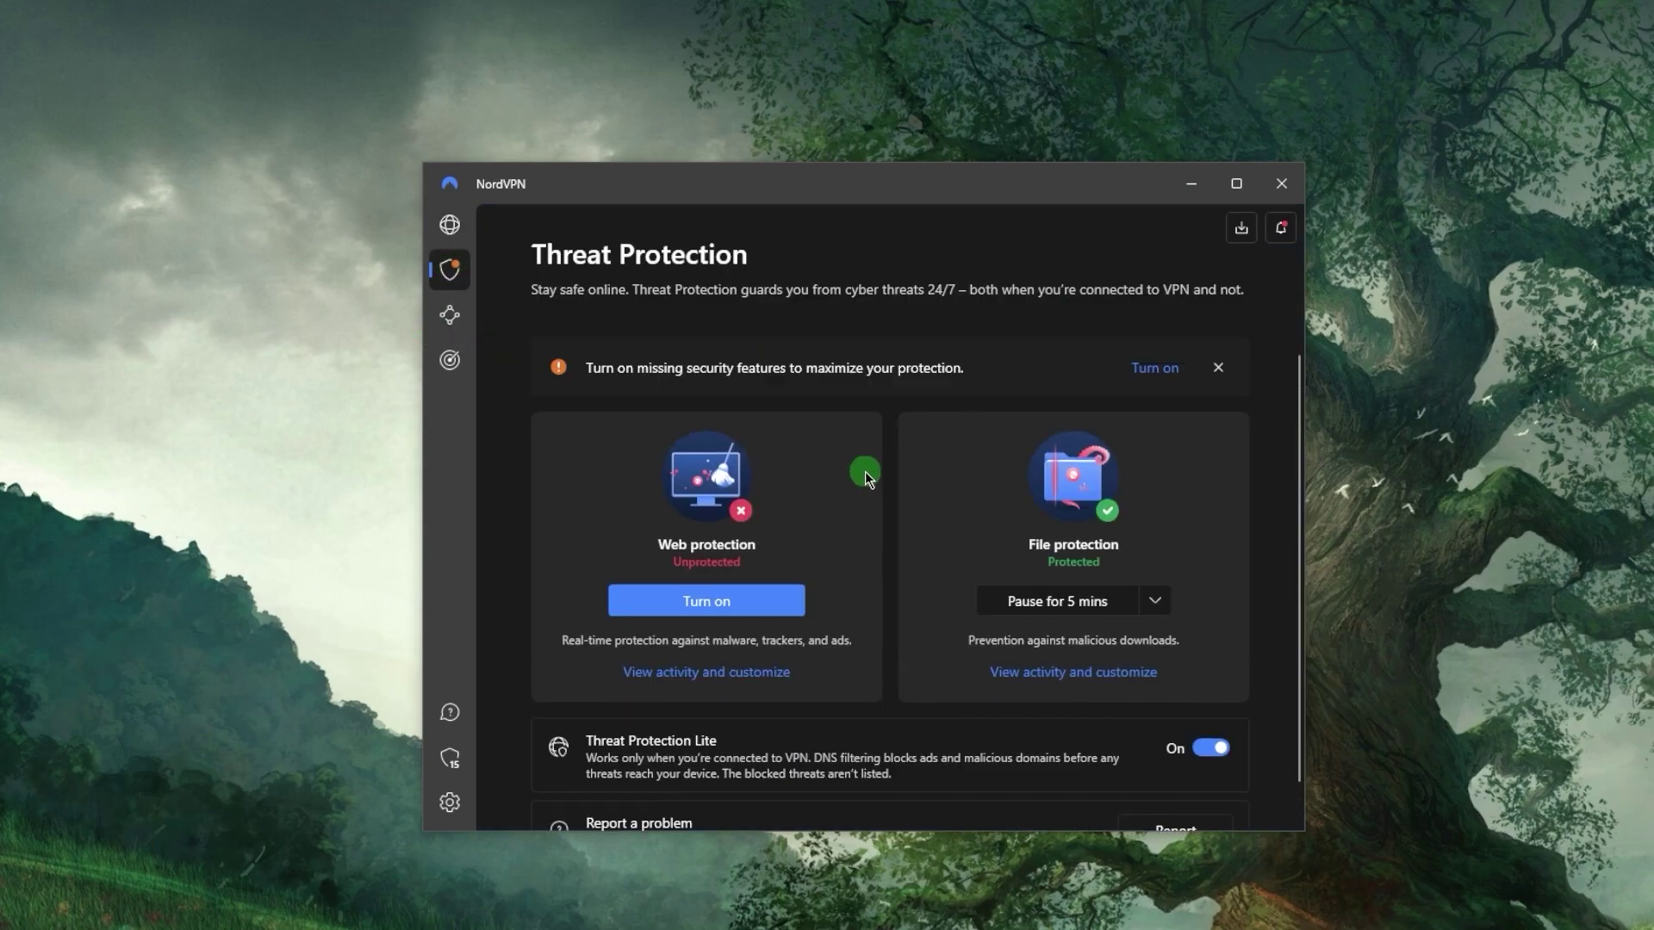
{"action": "left_click", "coordinate": [451, 317]}
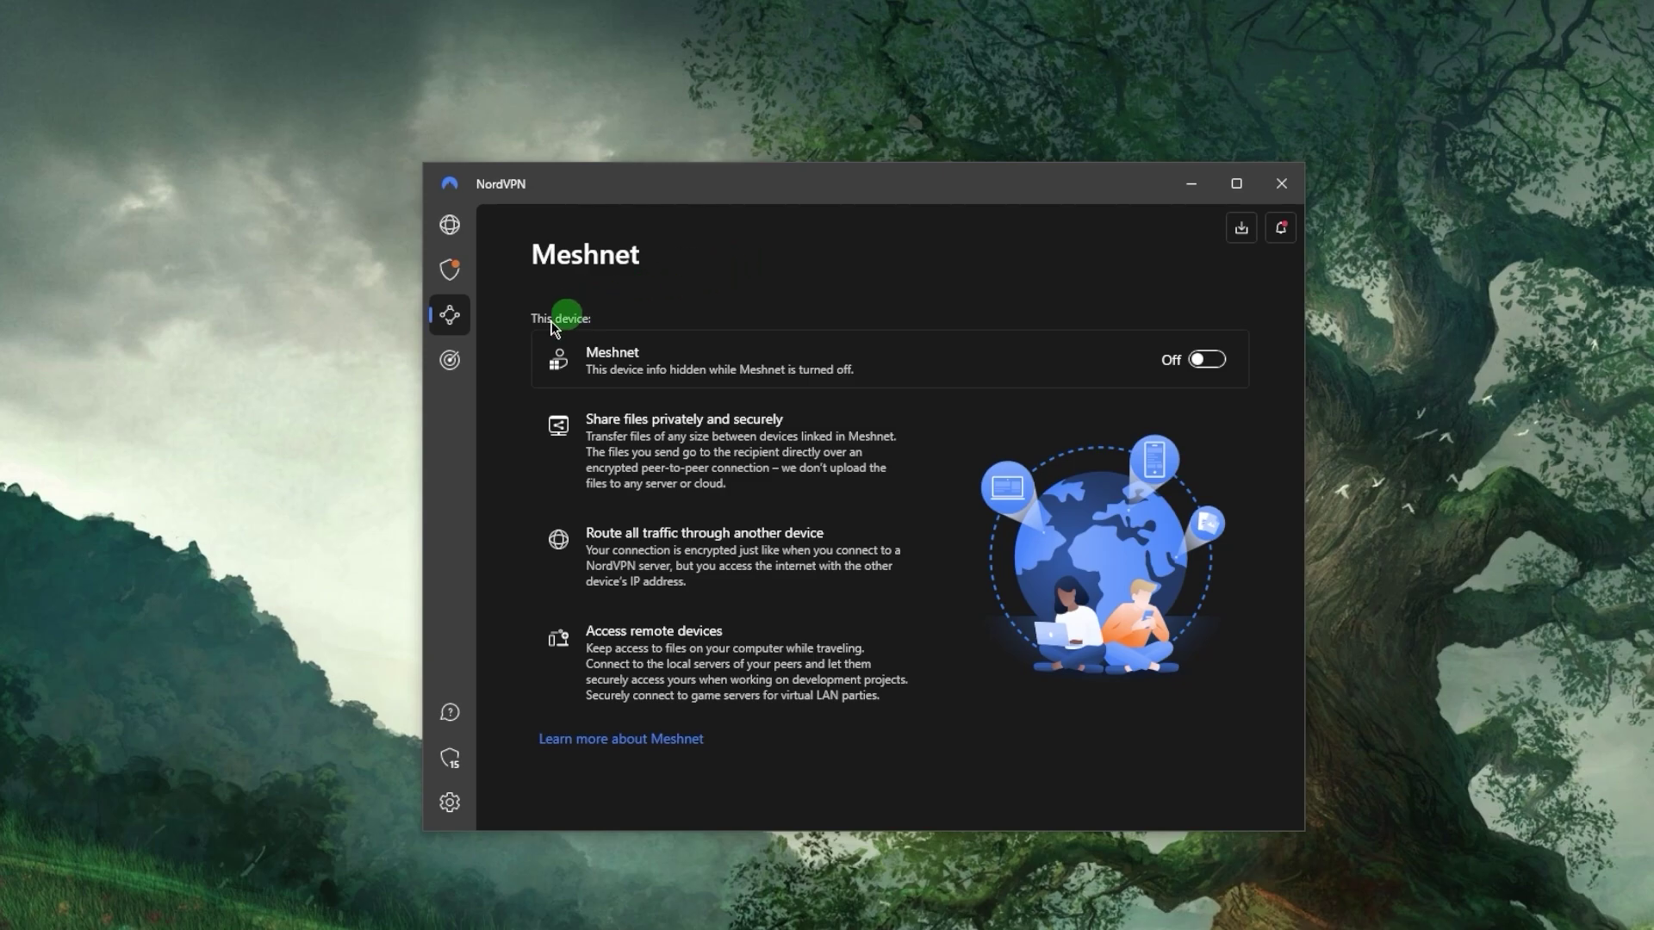
{"action": "left_click", "coordinate": [449, 360]}
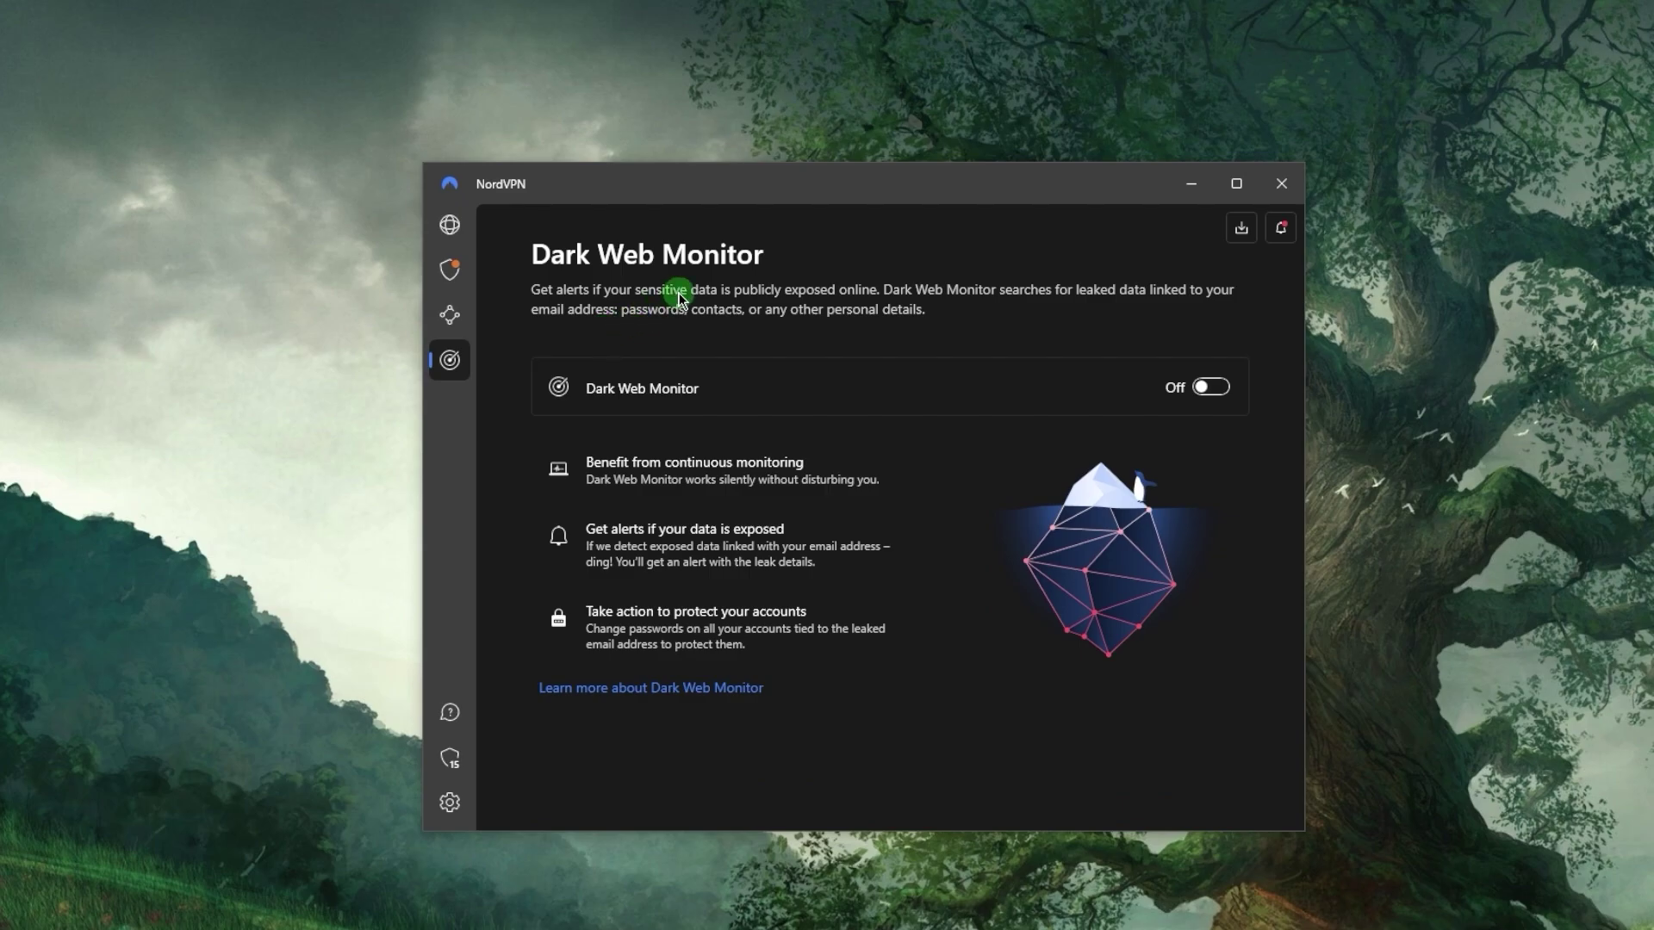
- Return to the server map, pan it between the Americas and Europe, then open Settings for version 7.9.6.0
{"action": "left_click", "coordinate": [449, 225]}
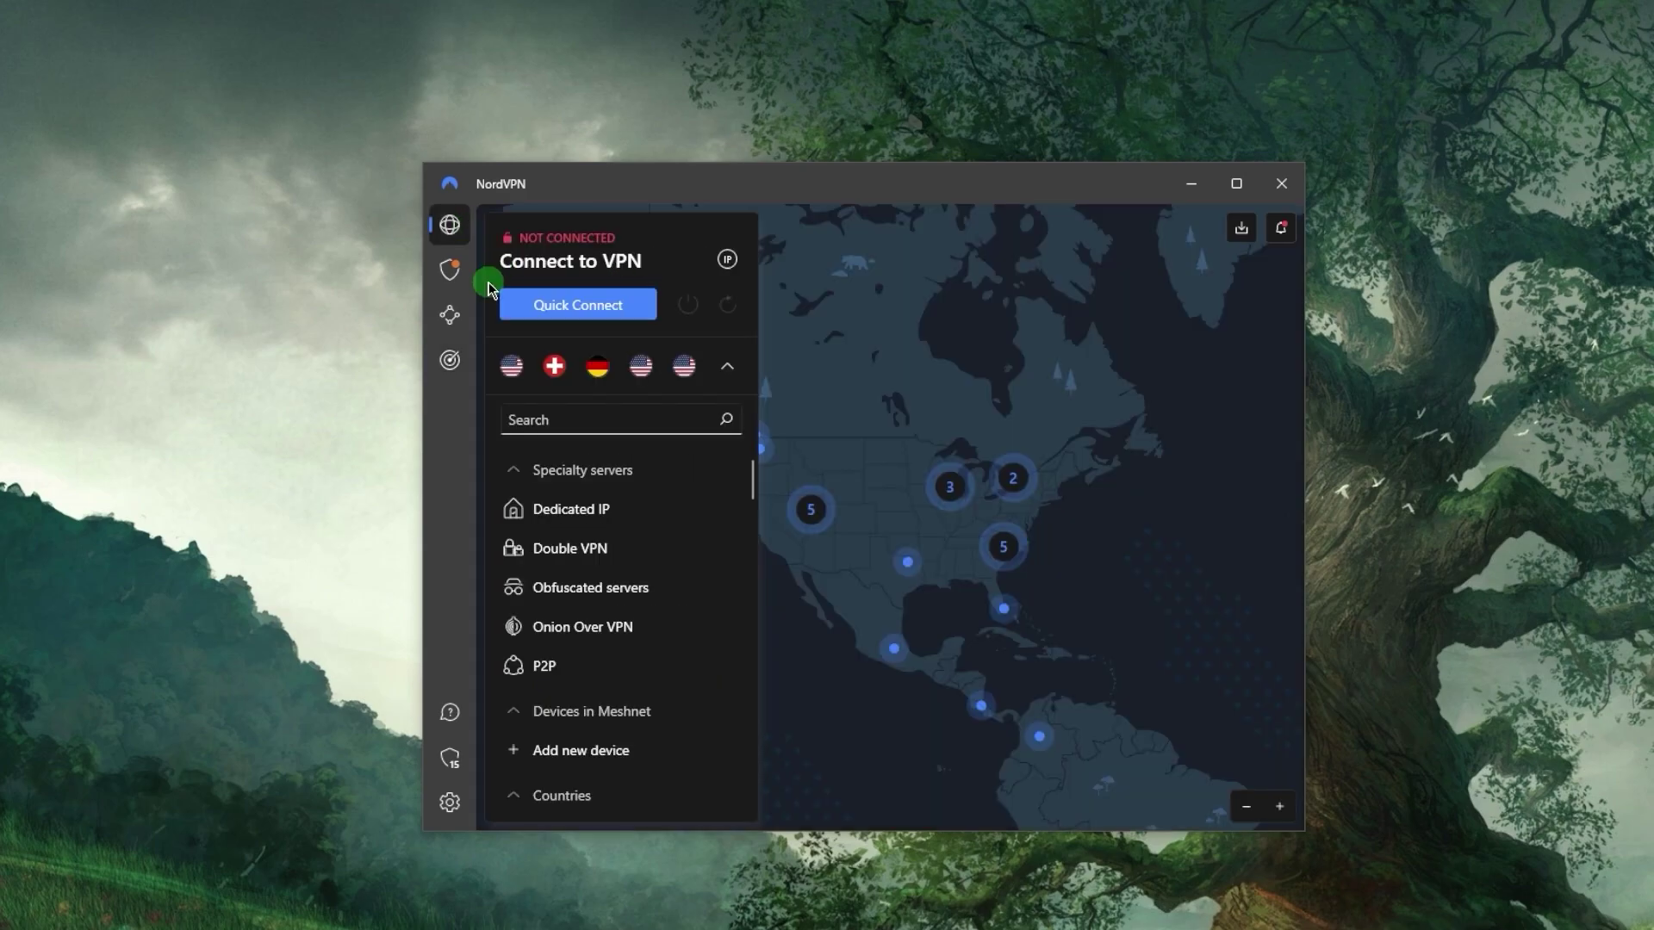
{"action": "scroll", "coordinate": [913, 488], "scroll_direction": "up", "scroll_amount": 3}
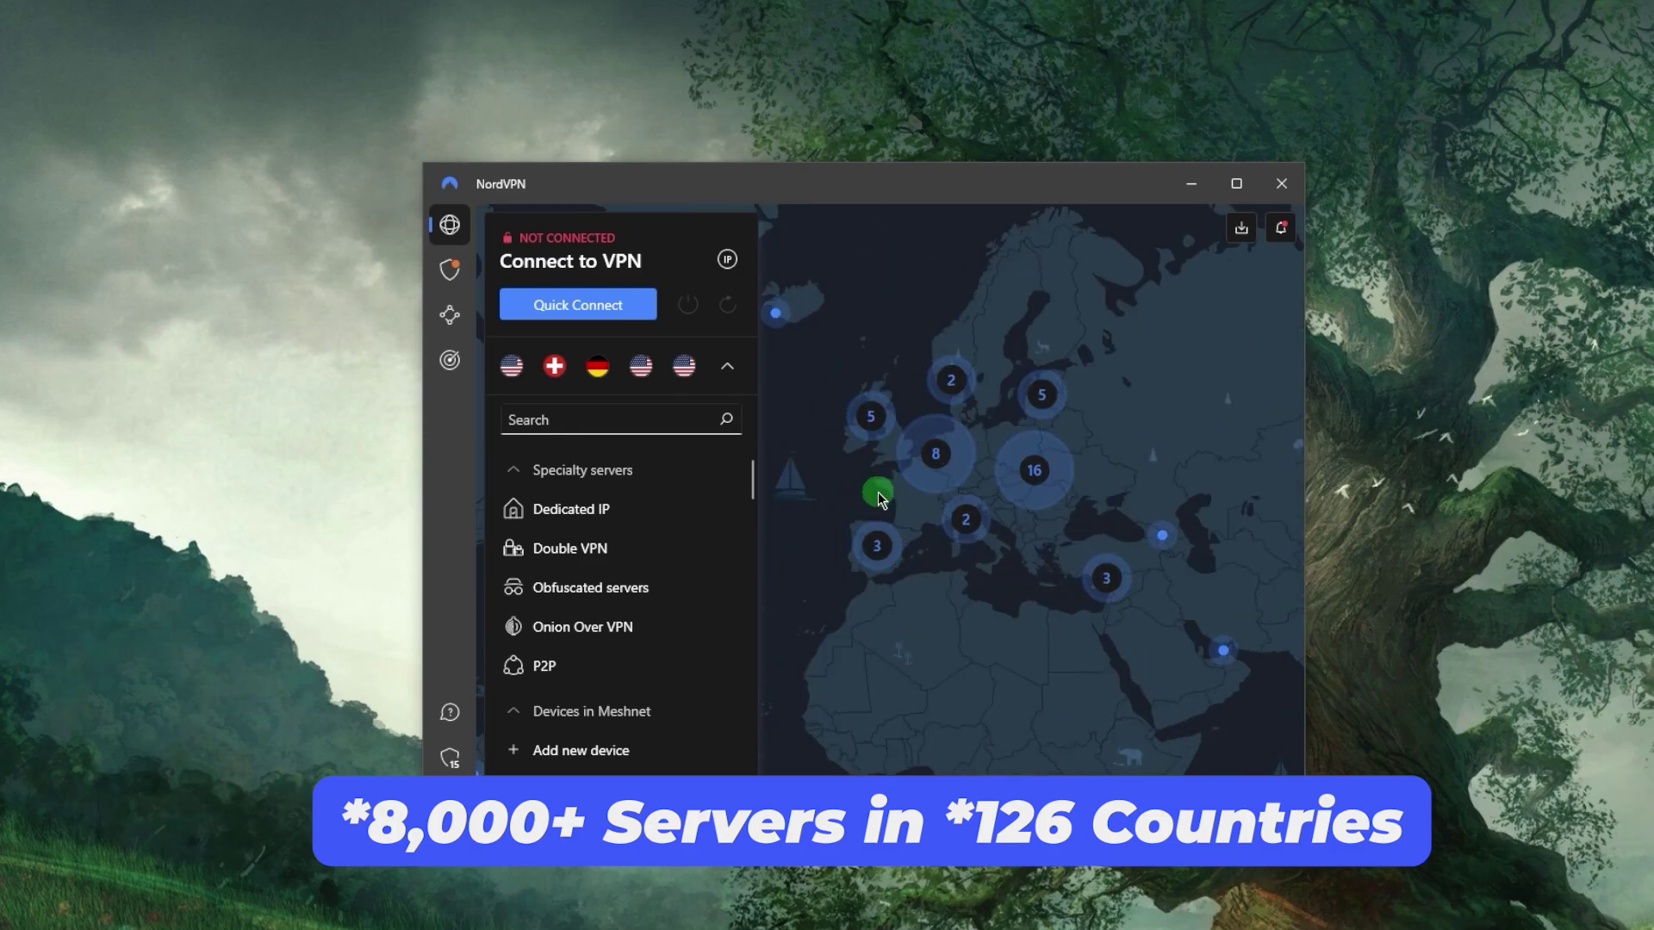
{"action": "scroll", "coordinate": [876, 493], "scroll_direction": "down", "scroll_amount": 2}
{"action": "left_click_drag", "start_coordinate": [809, 489], "coordinate": [1156, 451]}
{"action": "scroll", "coordinate": [1082, 425], "scroll_direction": "down", "scroll_amount": 2}
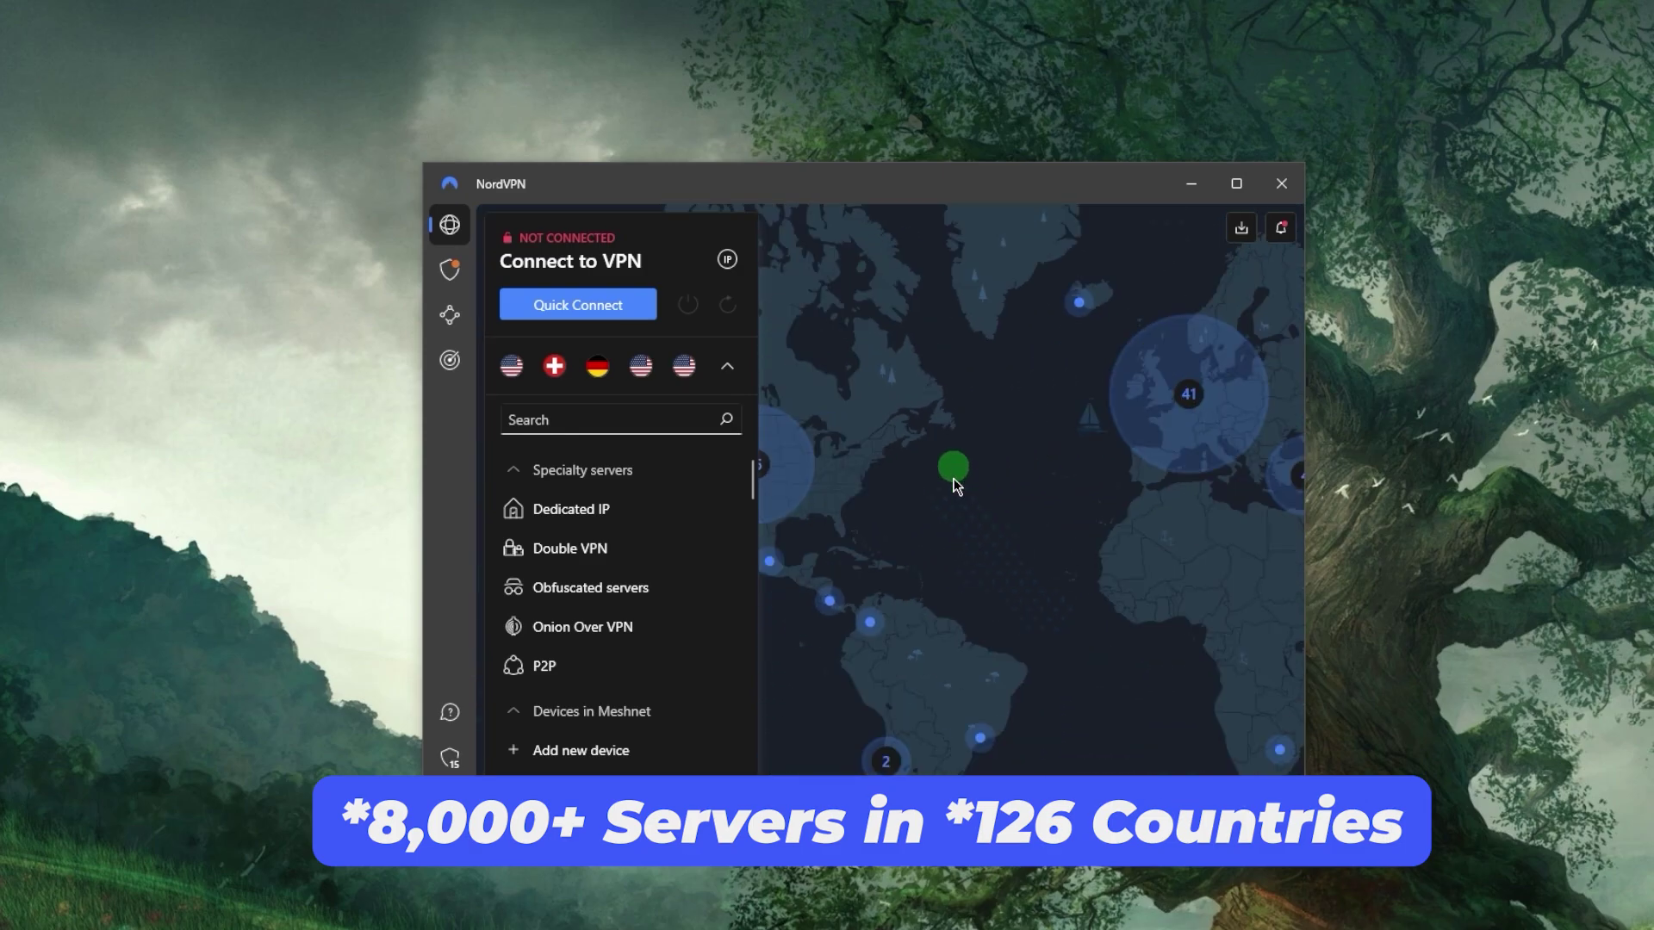
{"action": "left_click_drag", "start_coordinate": [953, 485], "coordinate": [876, 482]}
{"action": "scroll", "coordinate": [877, 482], "scroll_direction": "down", "scroll_amount": 1}
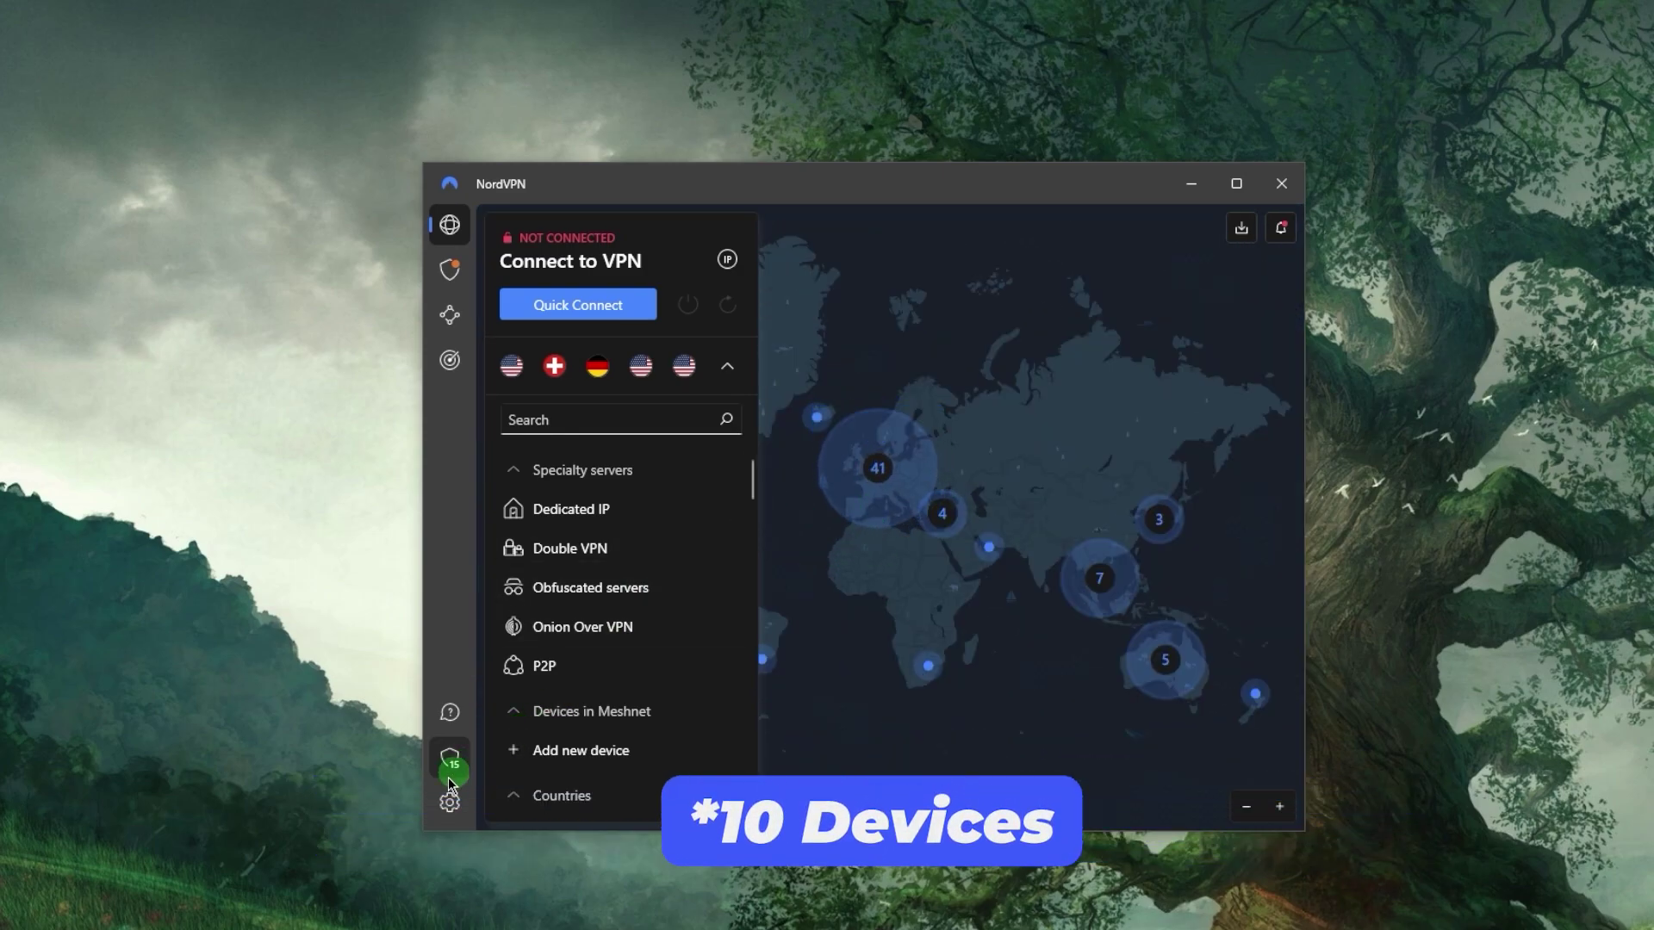
{"action": "left_click", "coordinate": [463, 803]}
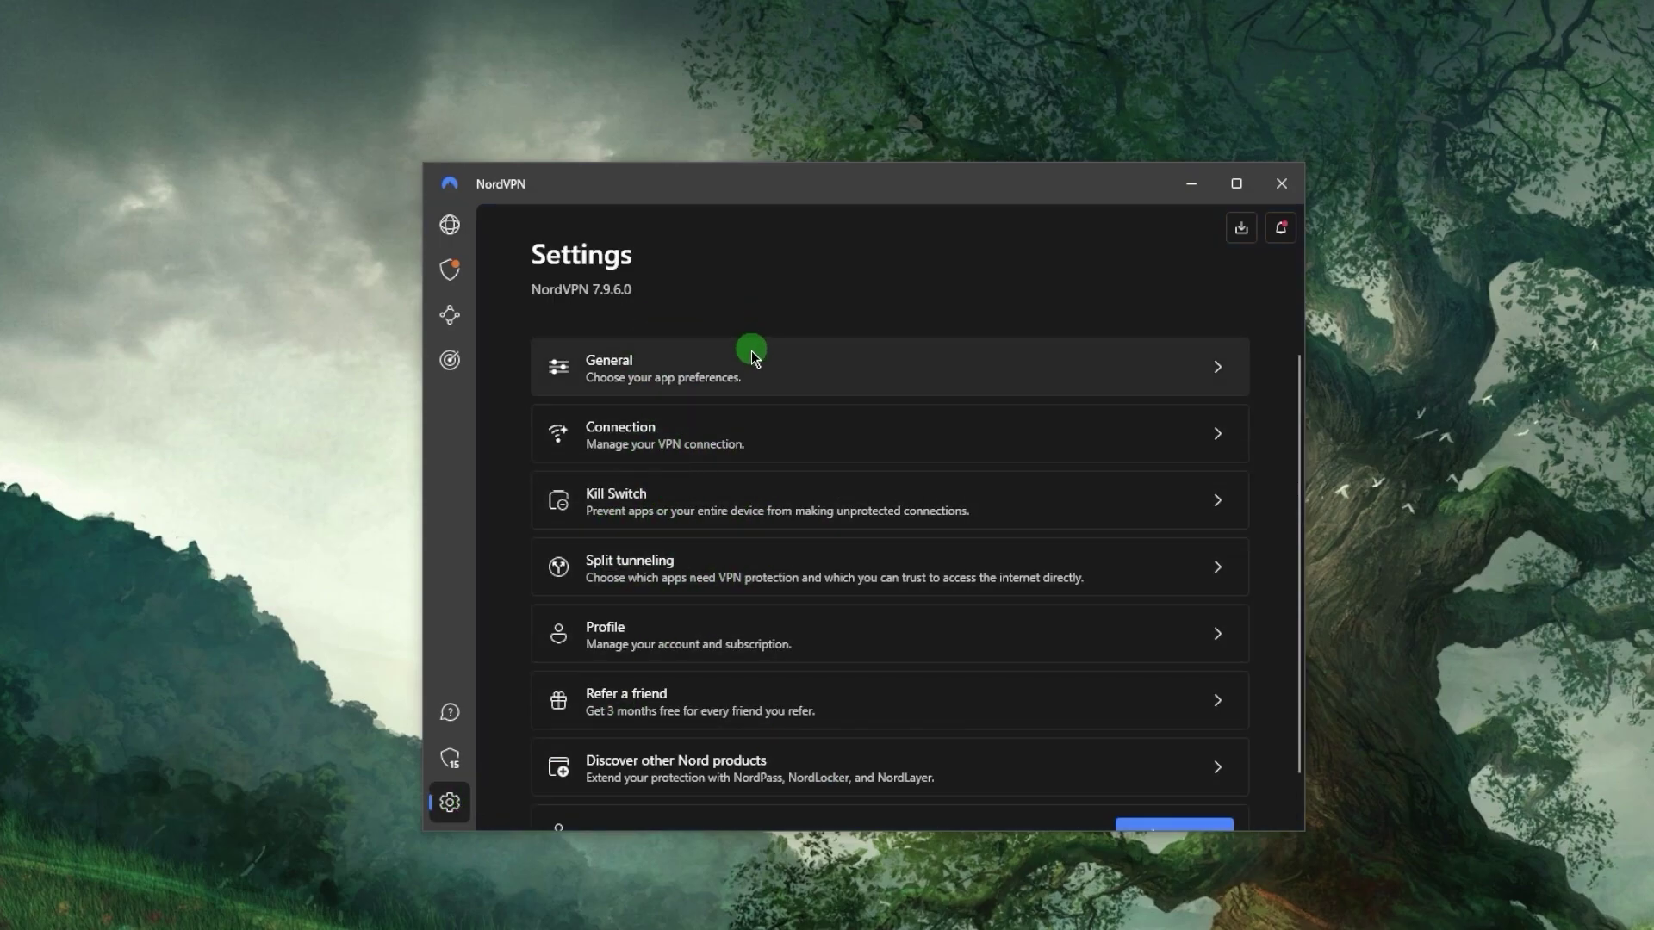
- Review Connection settings: keep NordLynx protocol, expand and collapse Trusted Wi-Fi and custom DNS
{"action": "left_click", "coordinate": [694, 448]}
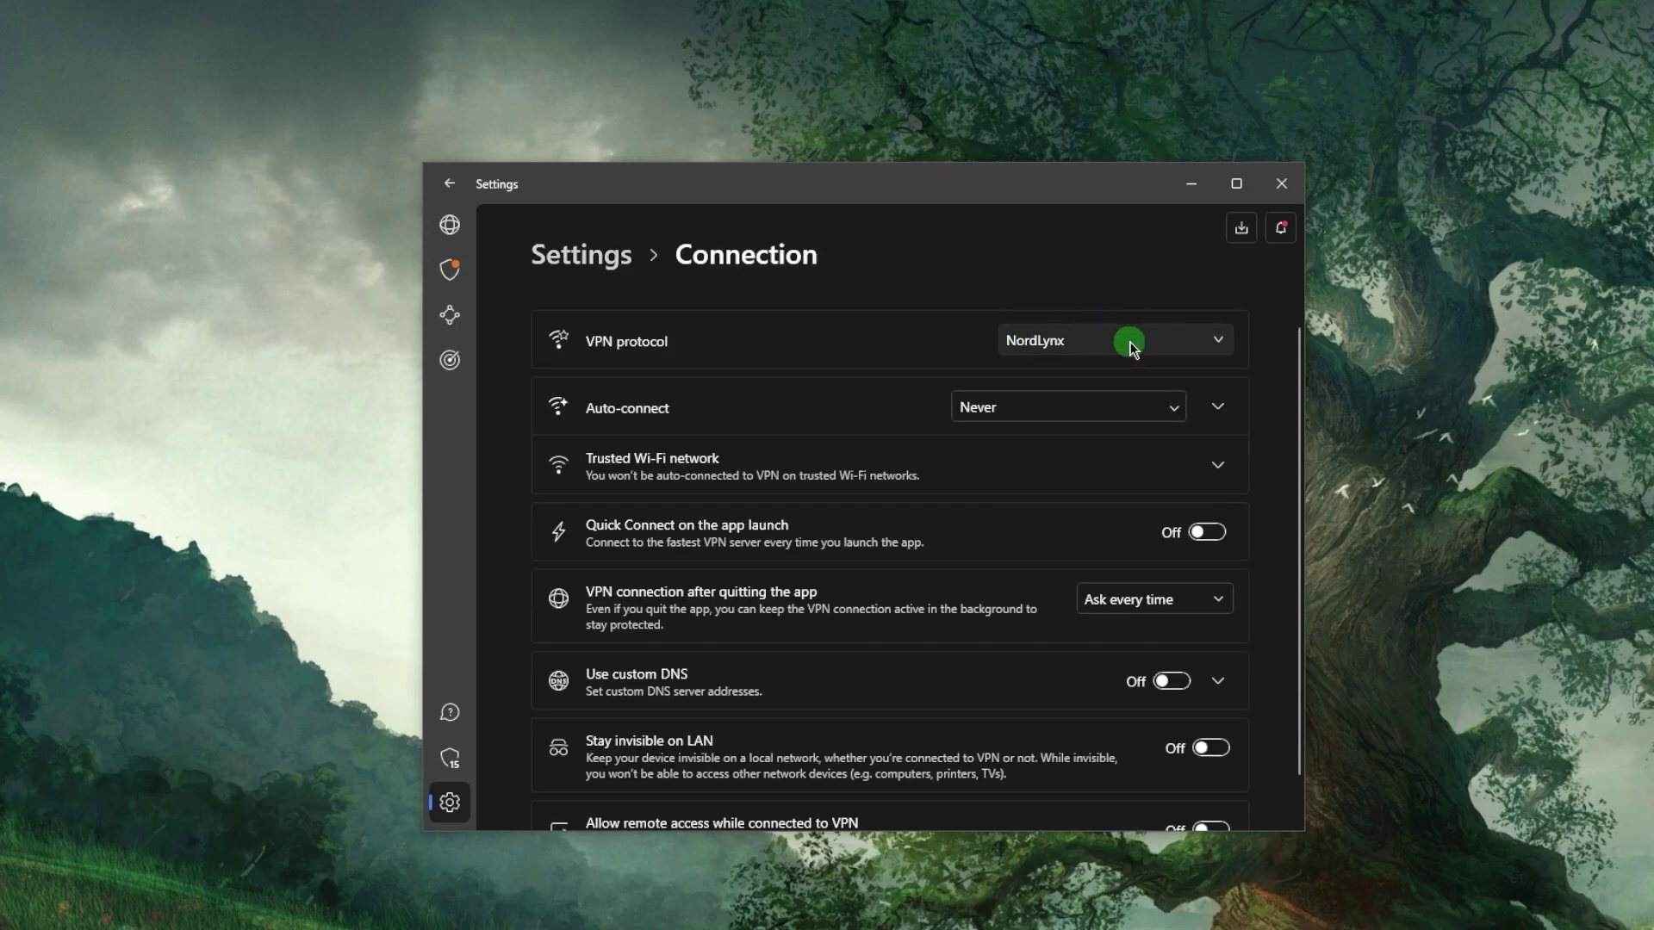
{"action": "left_click", "coordinate": [1128, 341]}
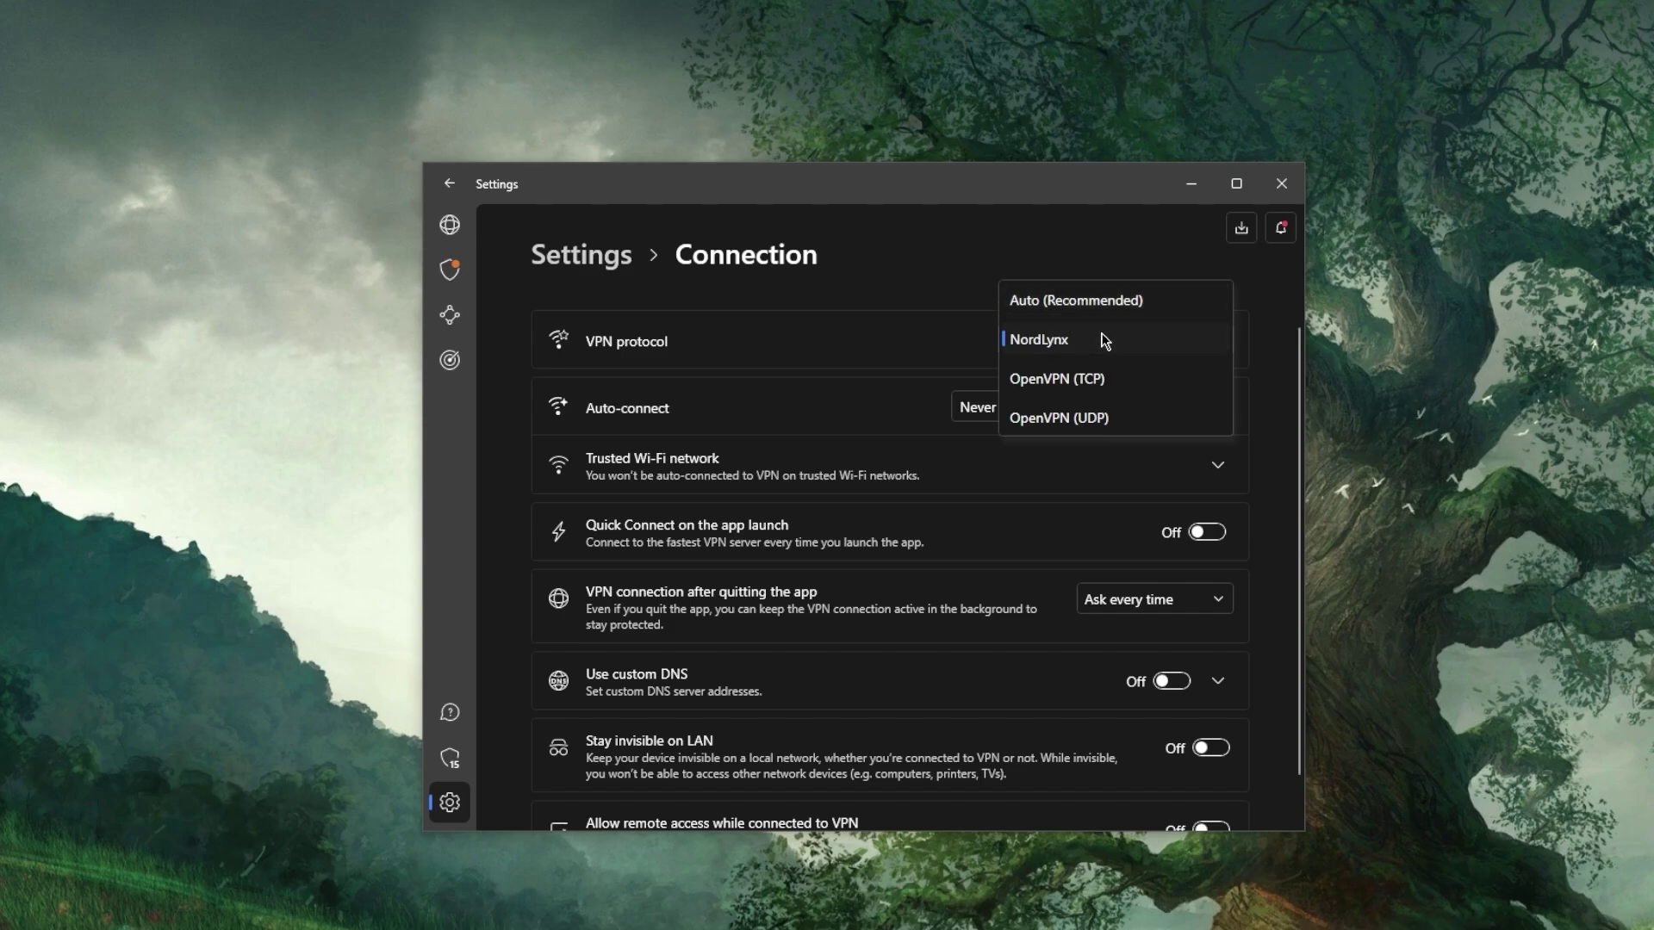
{"action": "left_click", "coordinate": [862, 325]}
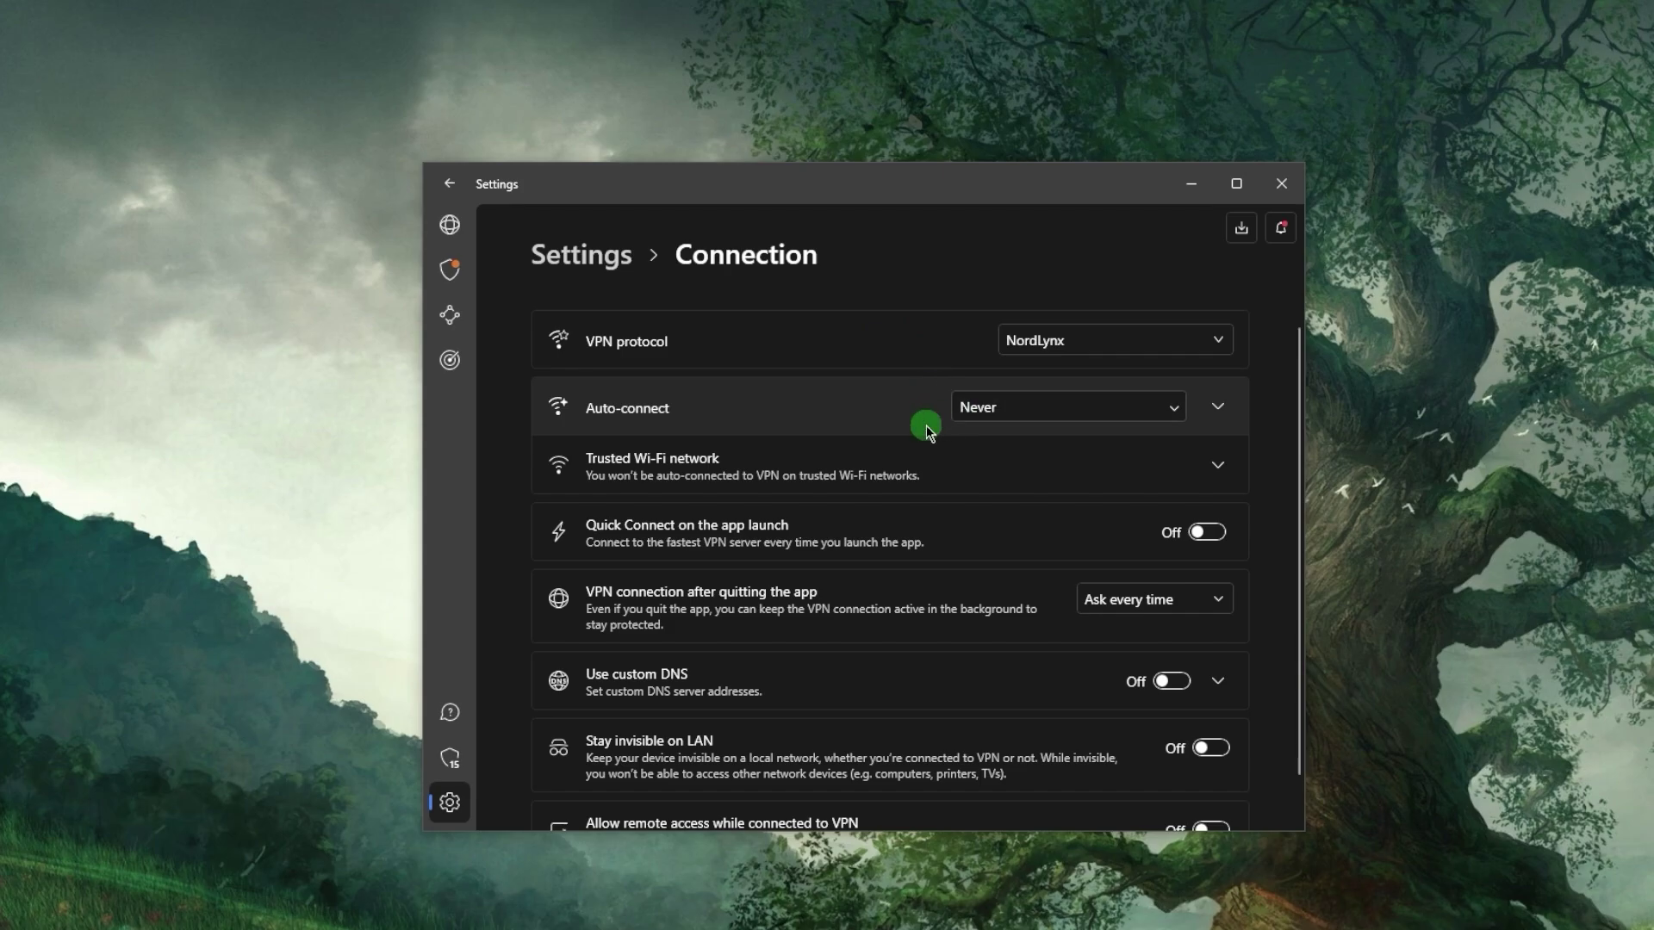
{"action": "left_click", "coordinate": [1227, 468]}
{"action": "left_click", "coordinate": [1230, 471]}
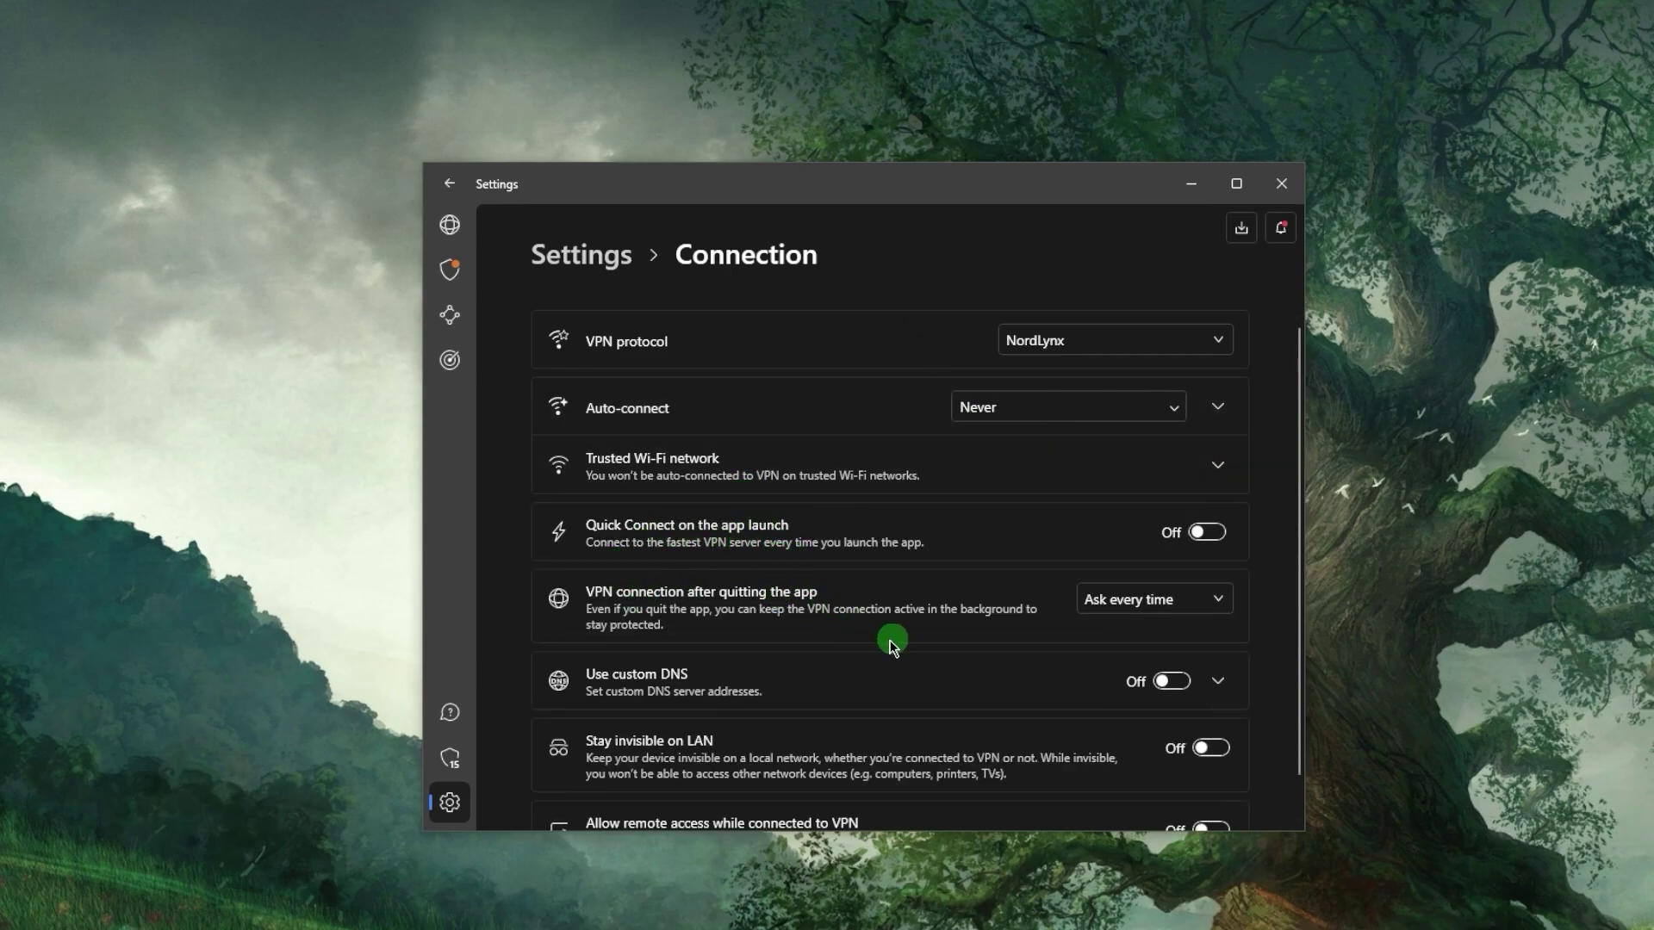
{"action": "scroll", "coordinate": [901, 560], "scroll_direction": "down", "scroll_amount": 1}
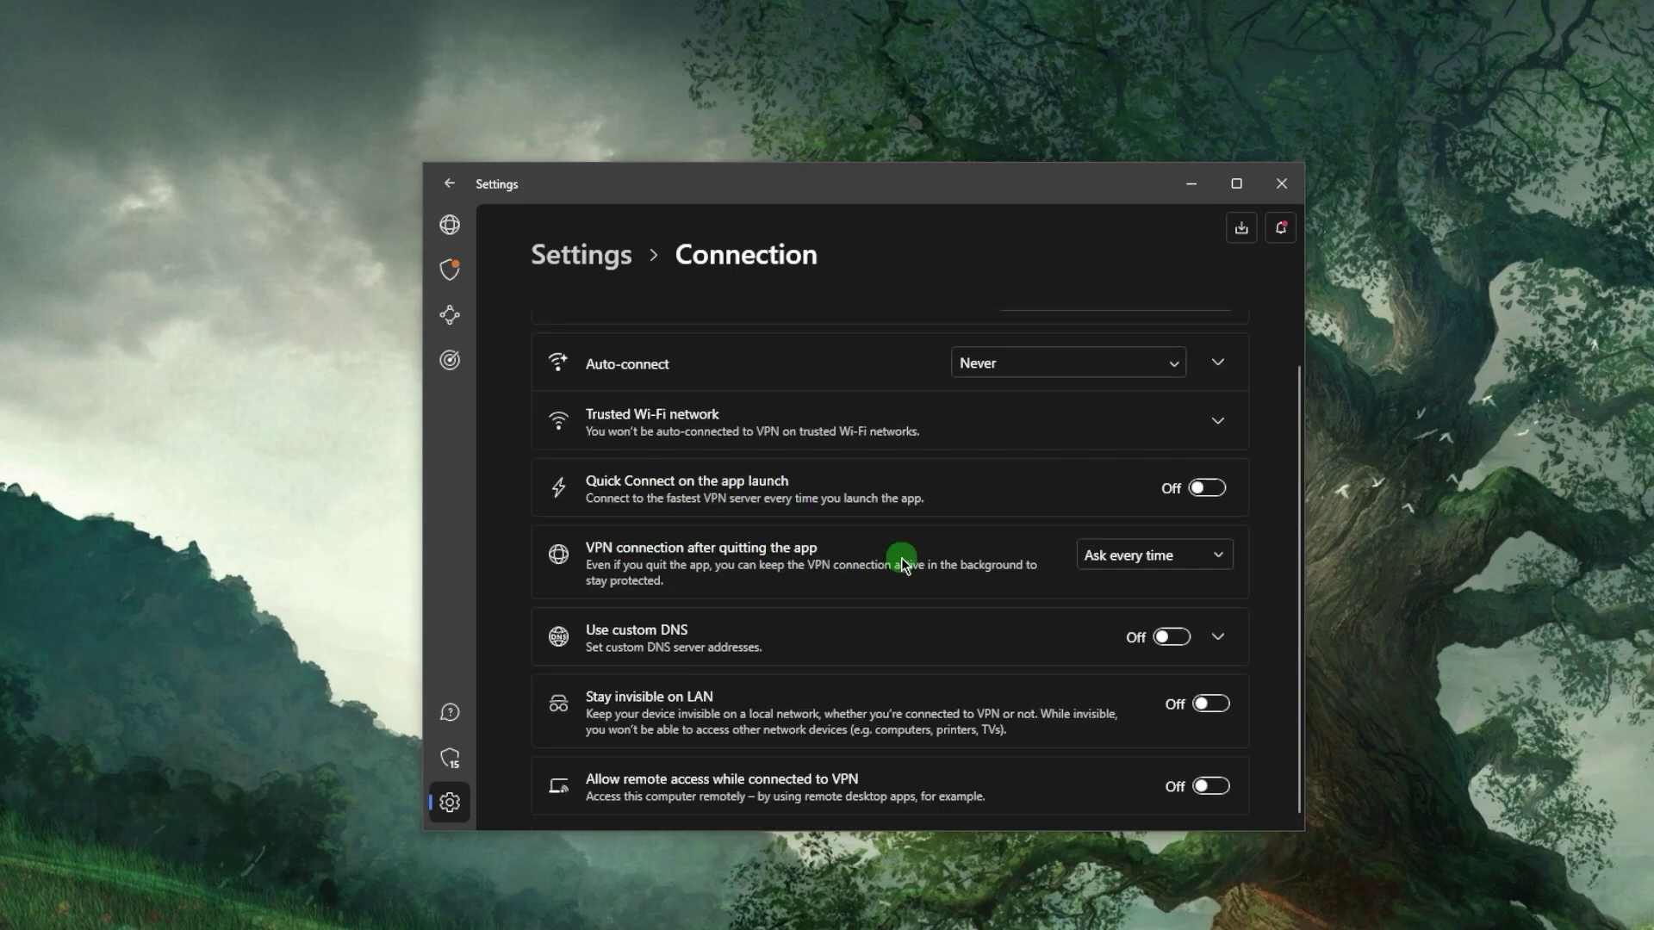
{"action": "left_click", "coordinate": [1218, 634]}
{"action": "scroll", "coordinate": [1220, 621], "scroll_direction": "down", "scroll_amount": 1}
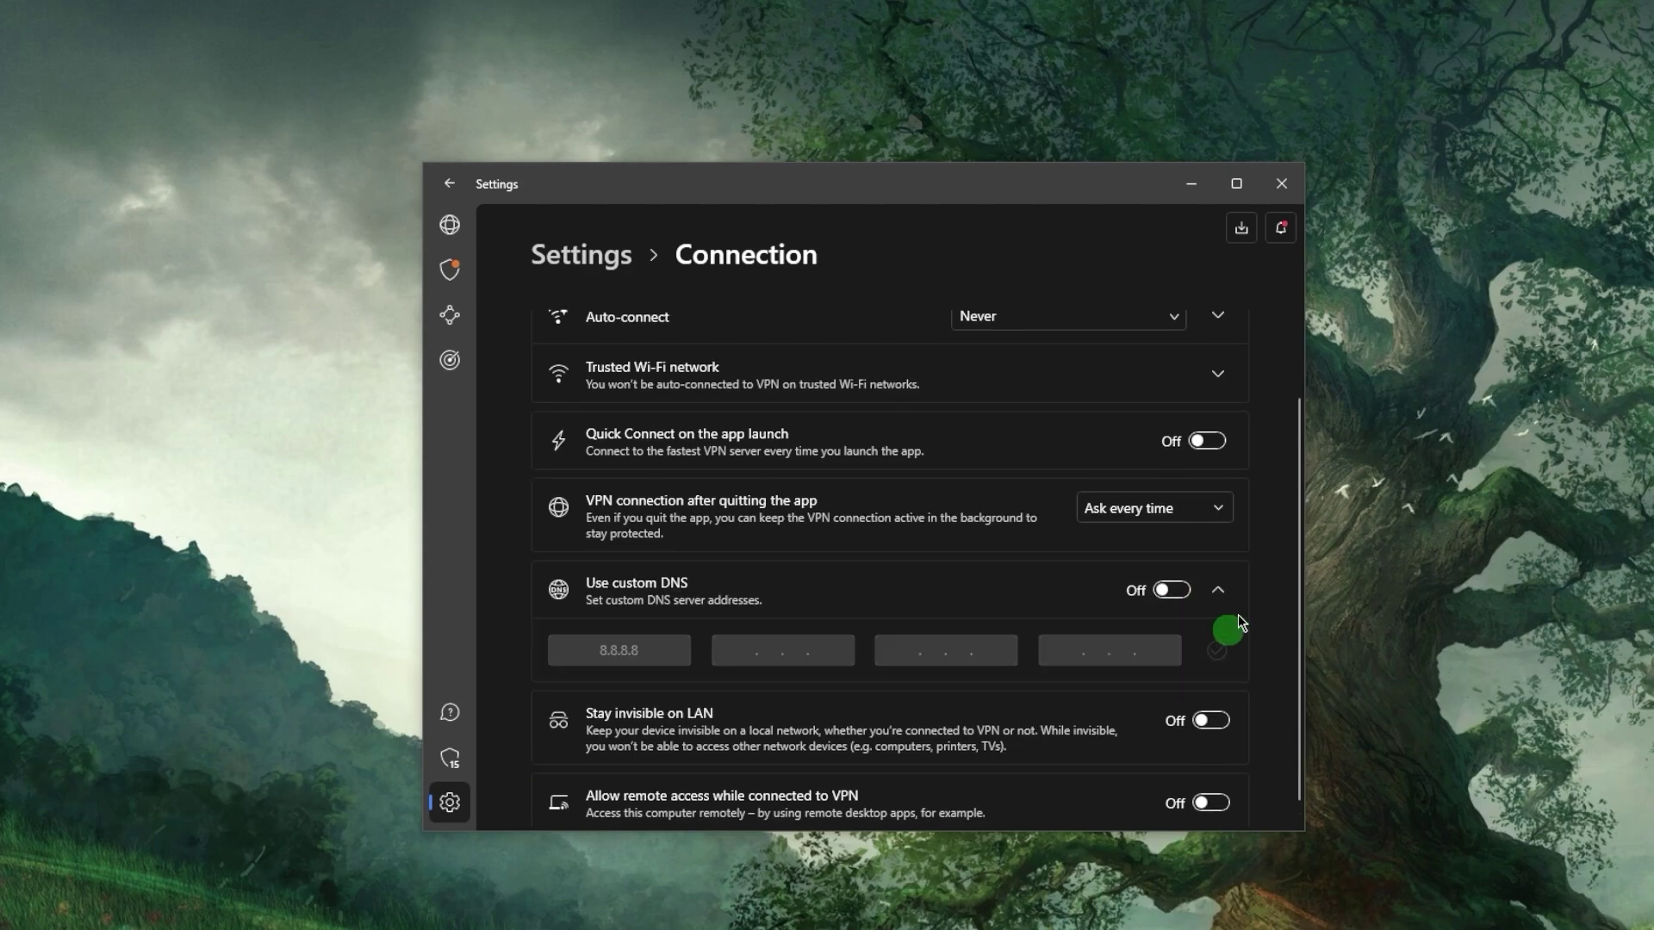
{"action": "left_click", "coordinate": [1224, 596]}
- Go back to the Settings list and open Kill Switch, showing both kill switches off
{"action": "left_click", "coordinate": [617, 257]}
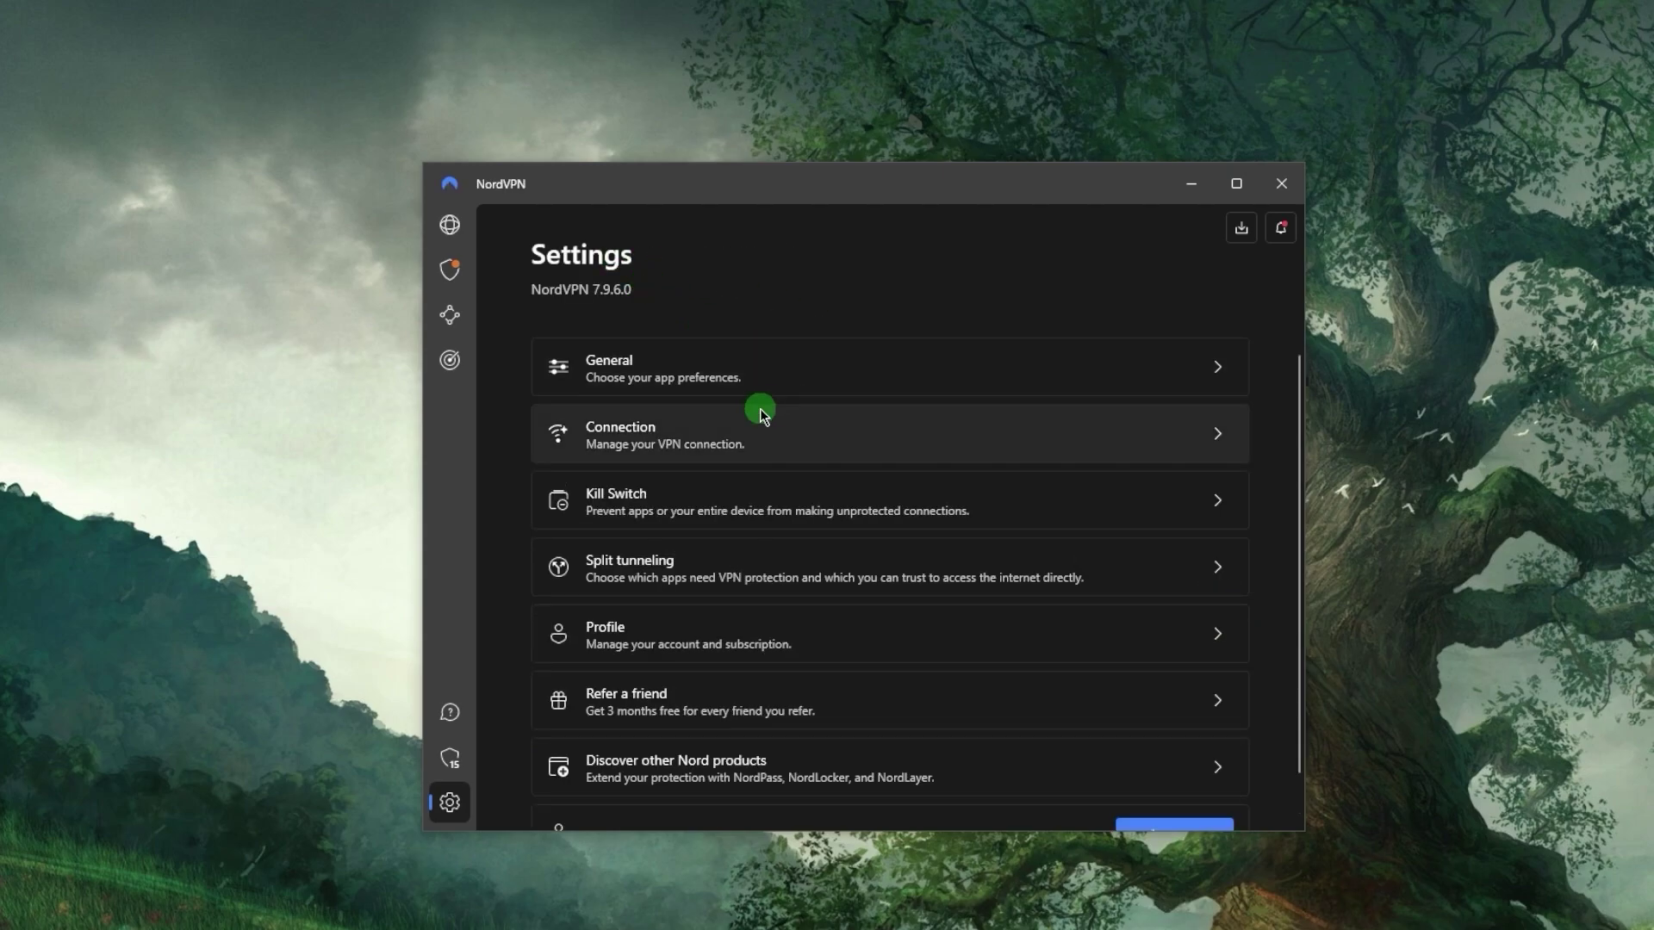
{"action": "left_click", "coordinate": [715, 491]}
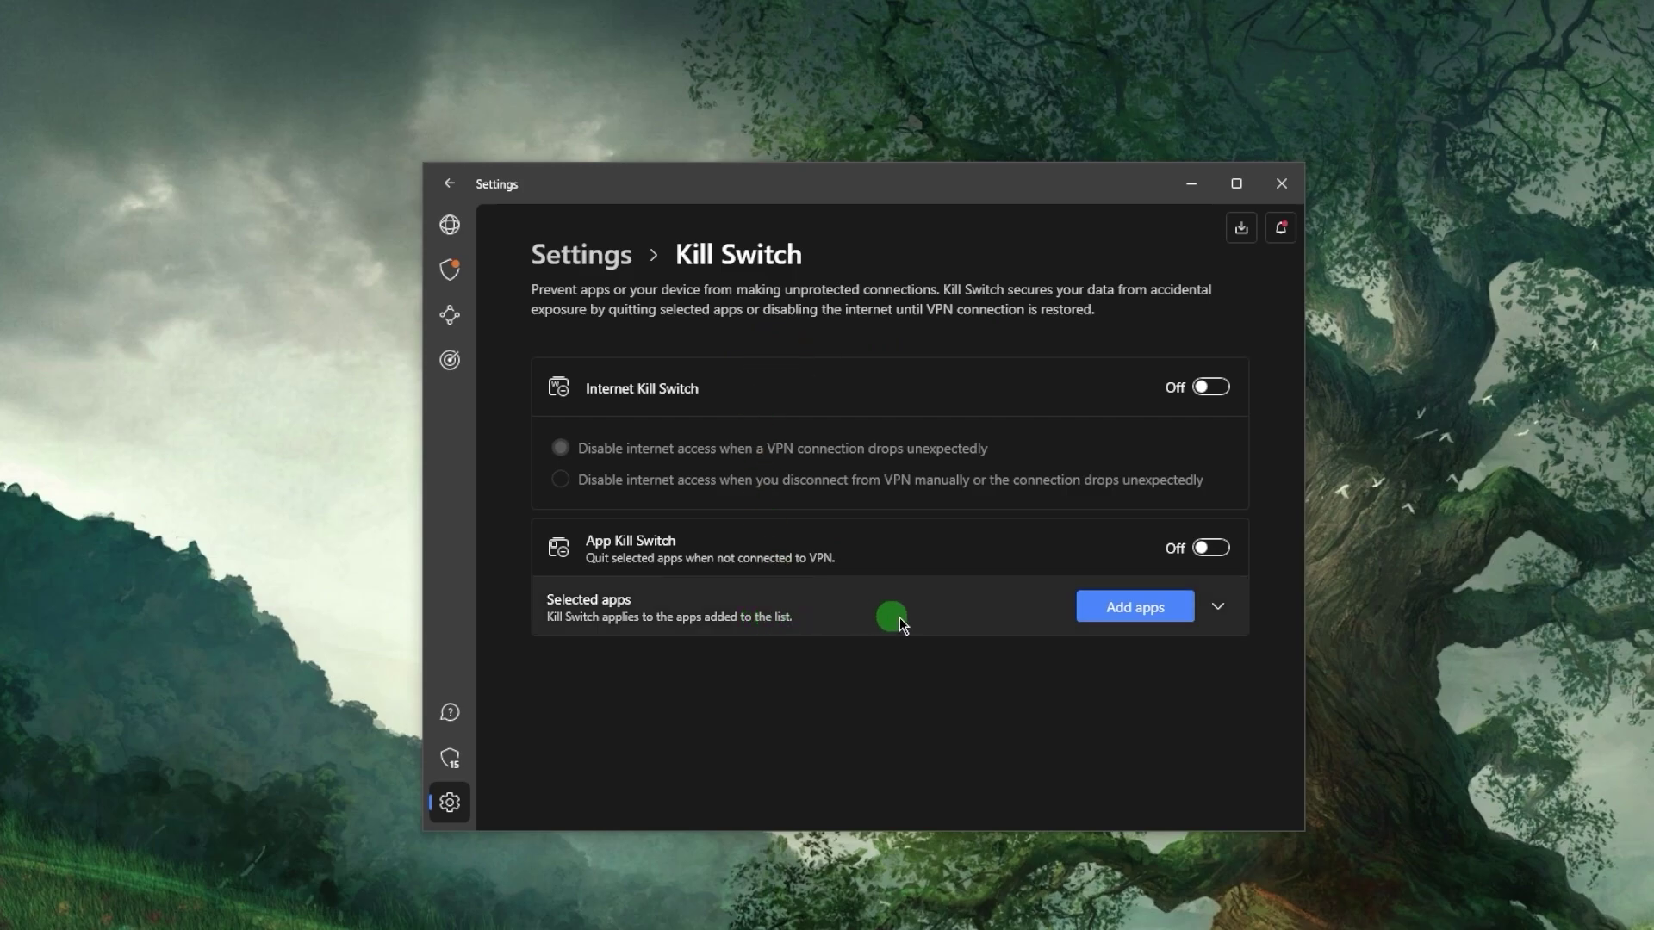
- Open Split tunneling settings: split tunneling off, type Disable VPN for selected apps
{"action": "left_click", "coordinate": [582, 257]}
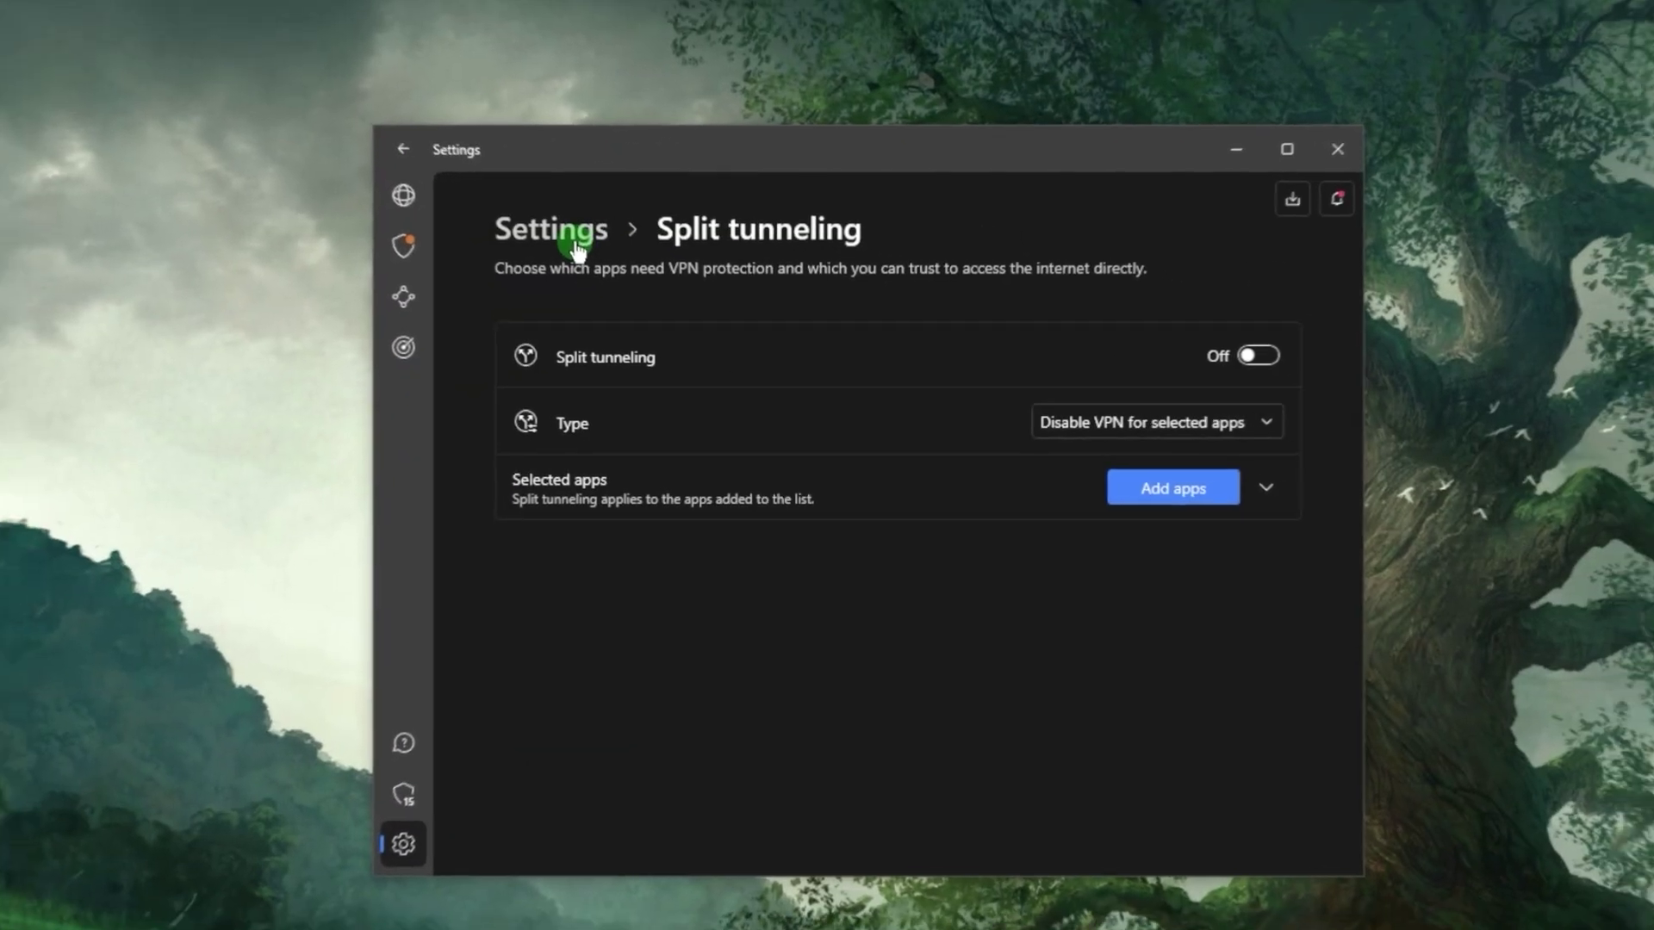
- Leave Settings and return to the server map and server list, VPN still disconnected
{"action": "left_click", "coordinate": [575, 247]}
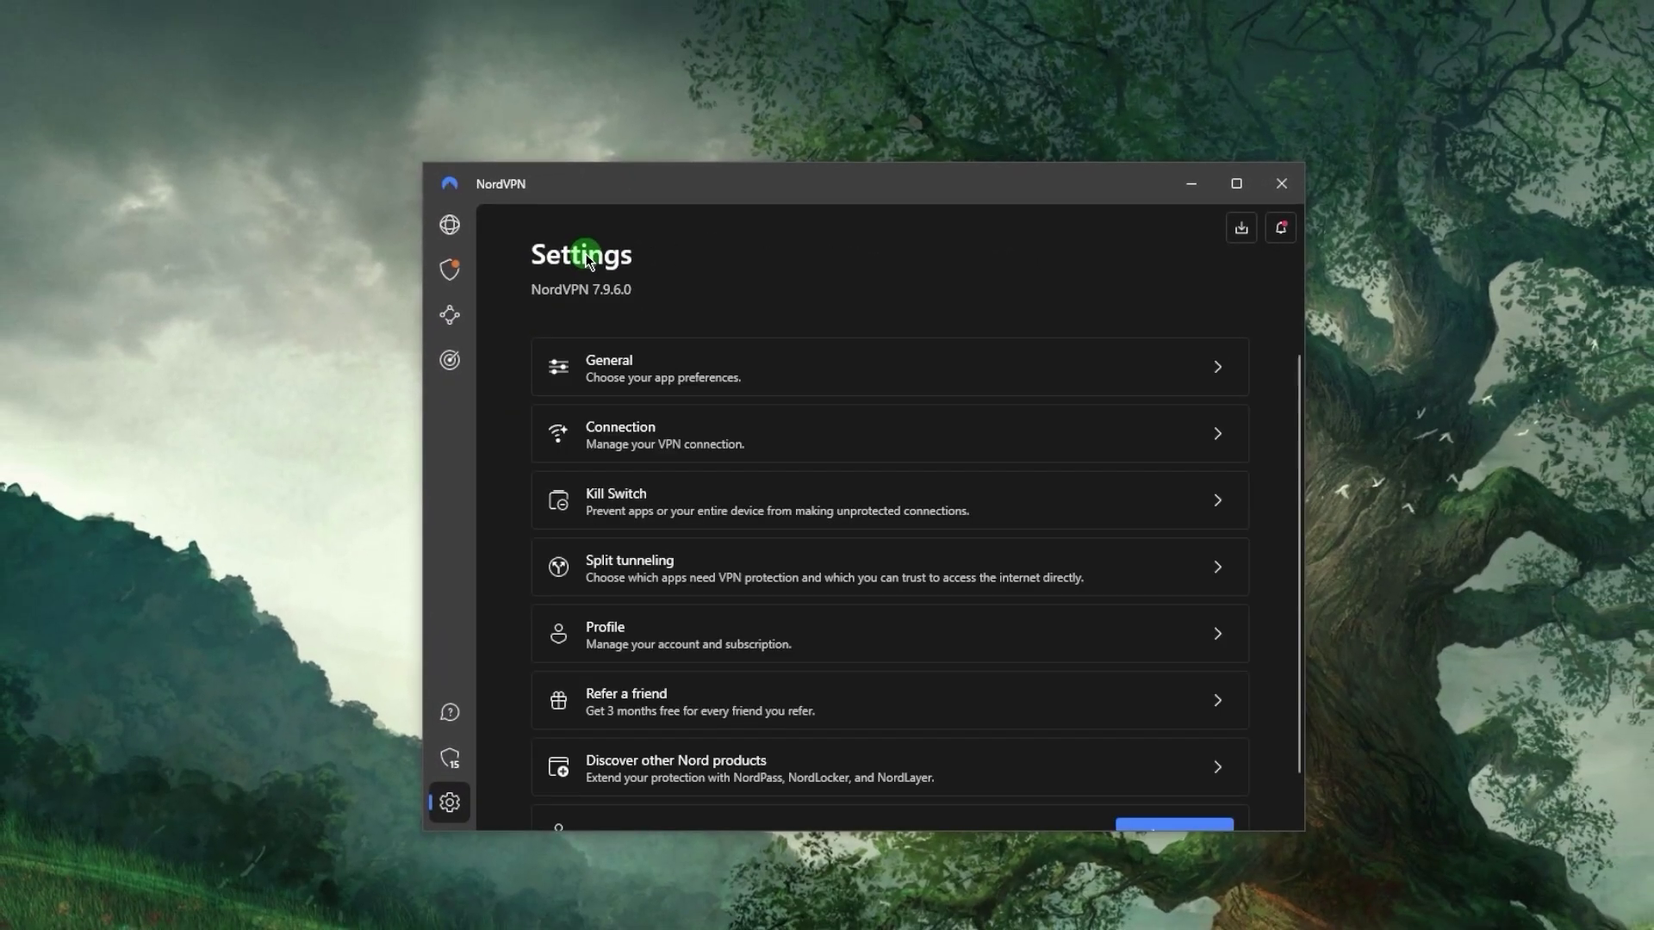
{"action": "left_click", "coordinate": [460, 231]}
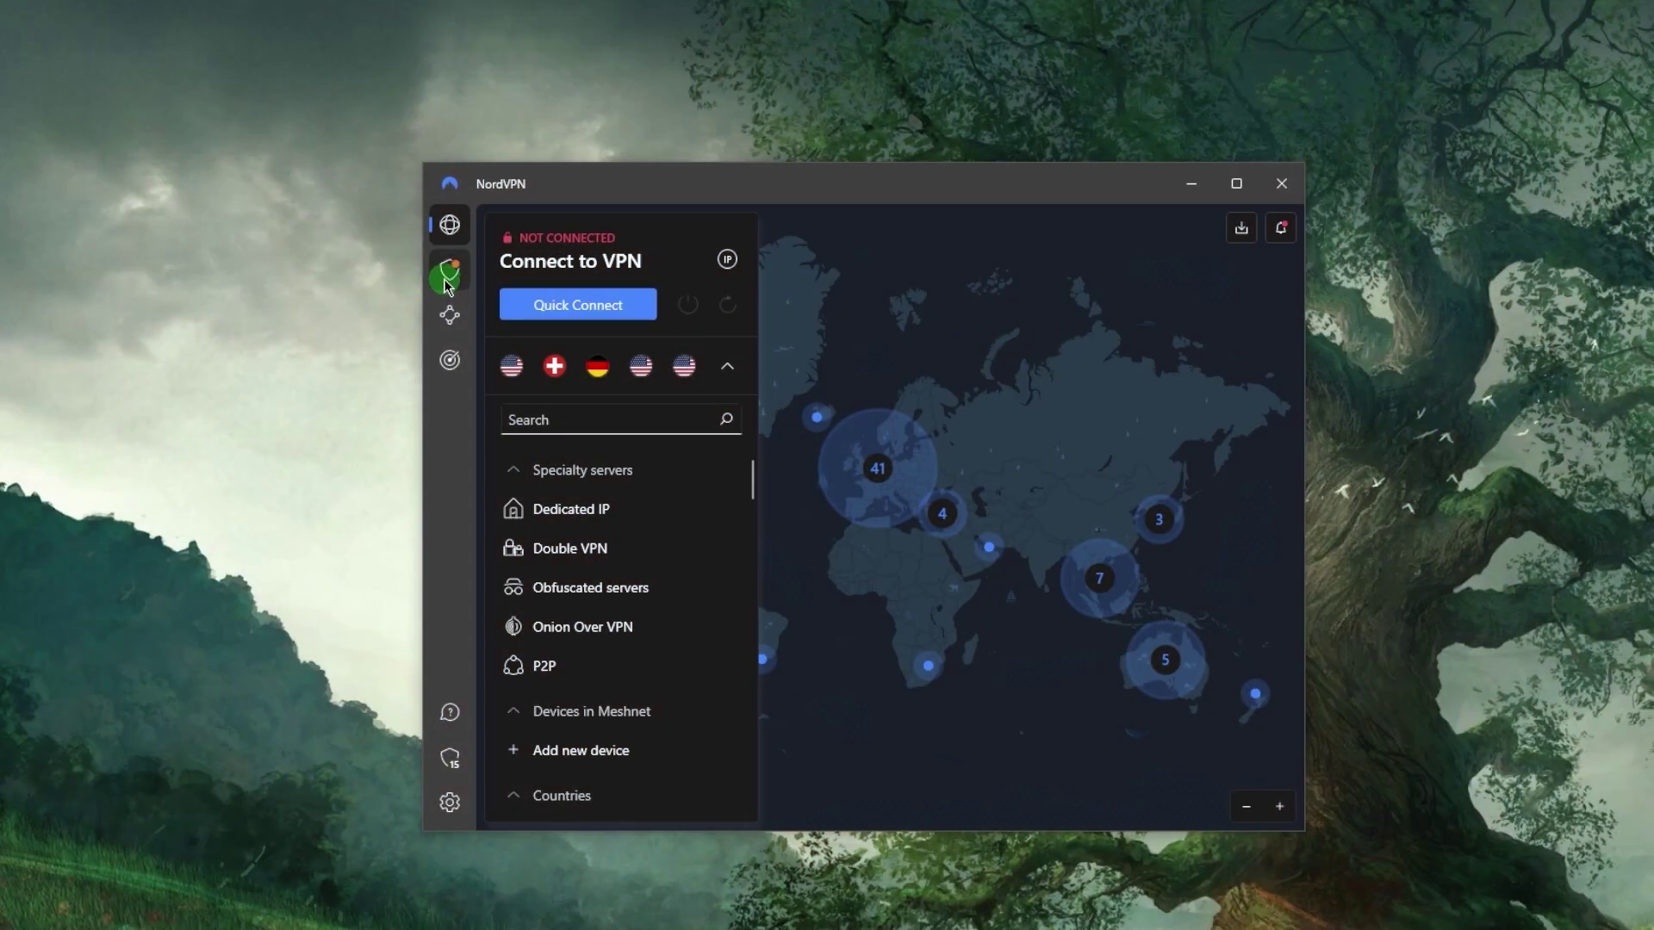
{"action": "left_click", "coordinate": [451, 319]}
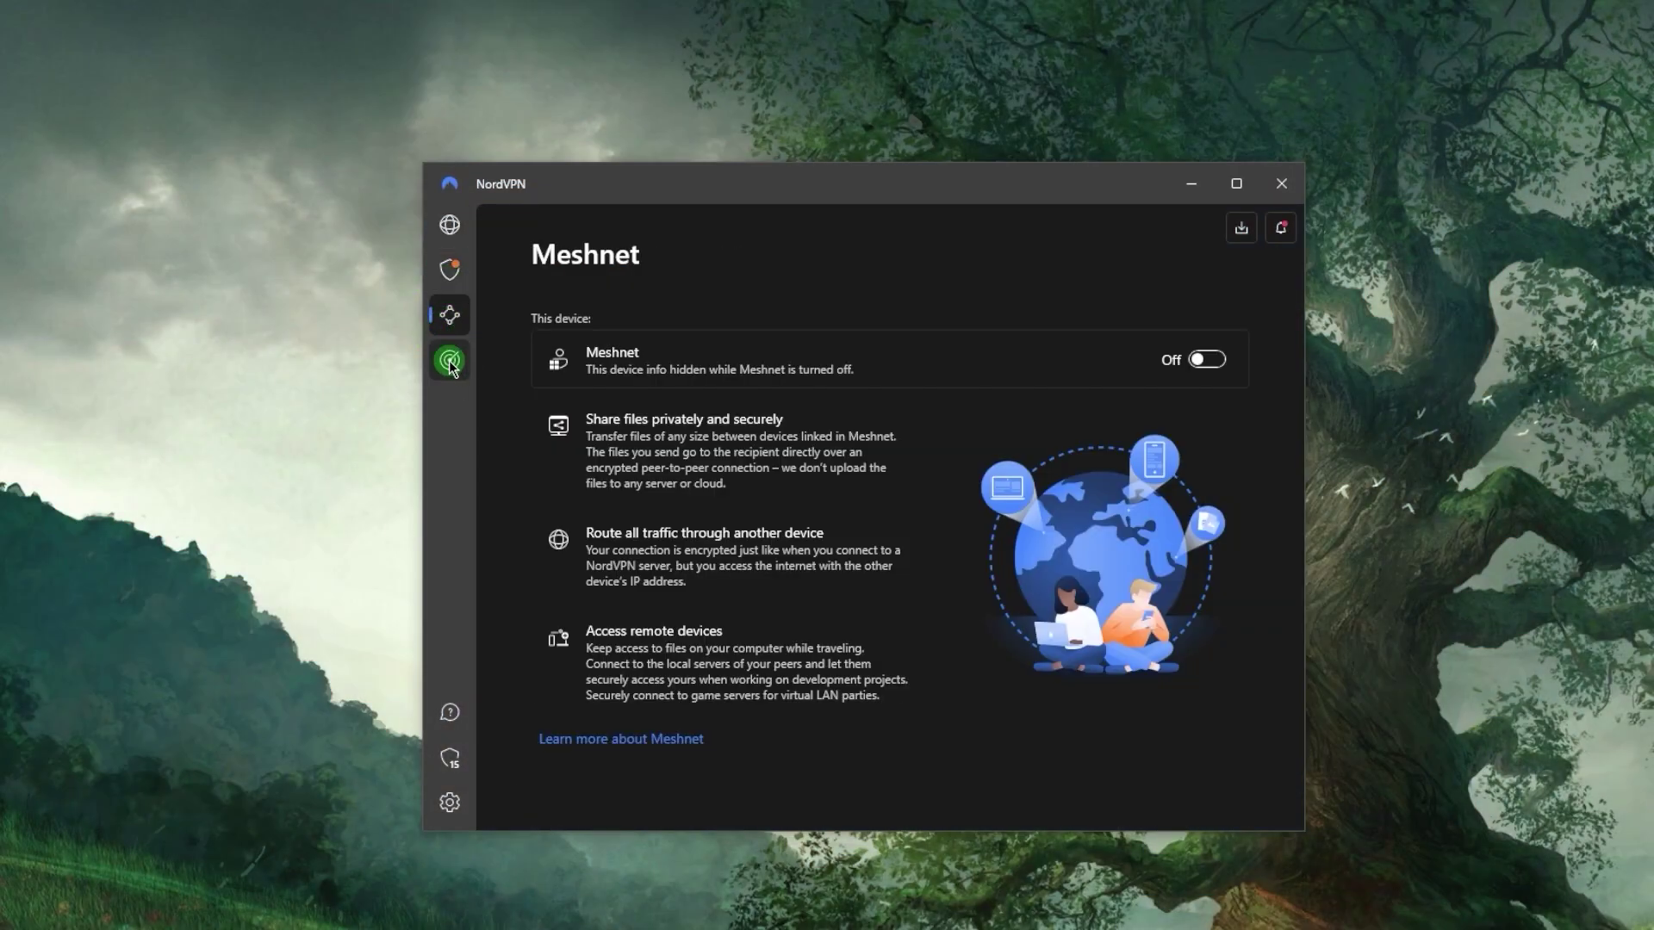
{"action": "left_click", "coordinate": [450, 360]}
{"action": "left_click", "coordinate": [449, 270]}
{"action": "left_click", "coordinate": [449, 315]}
{"action": "left_click", "coordinate": [449, 227]}
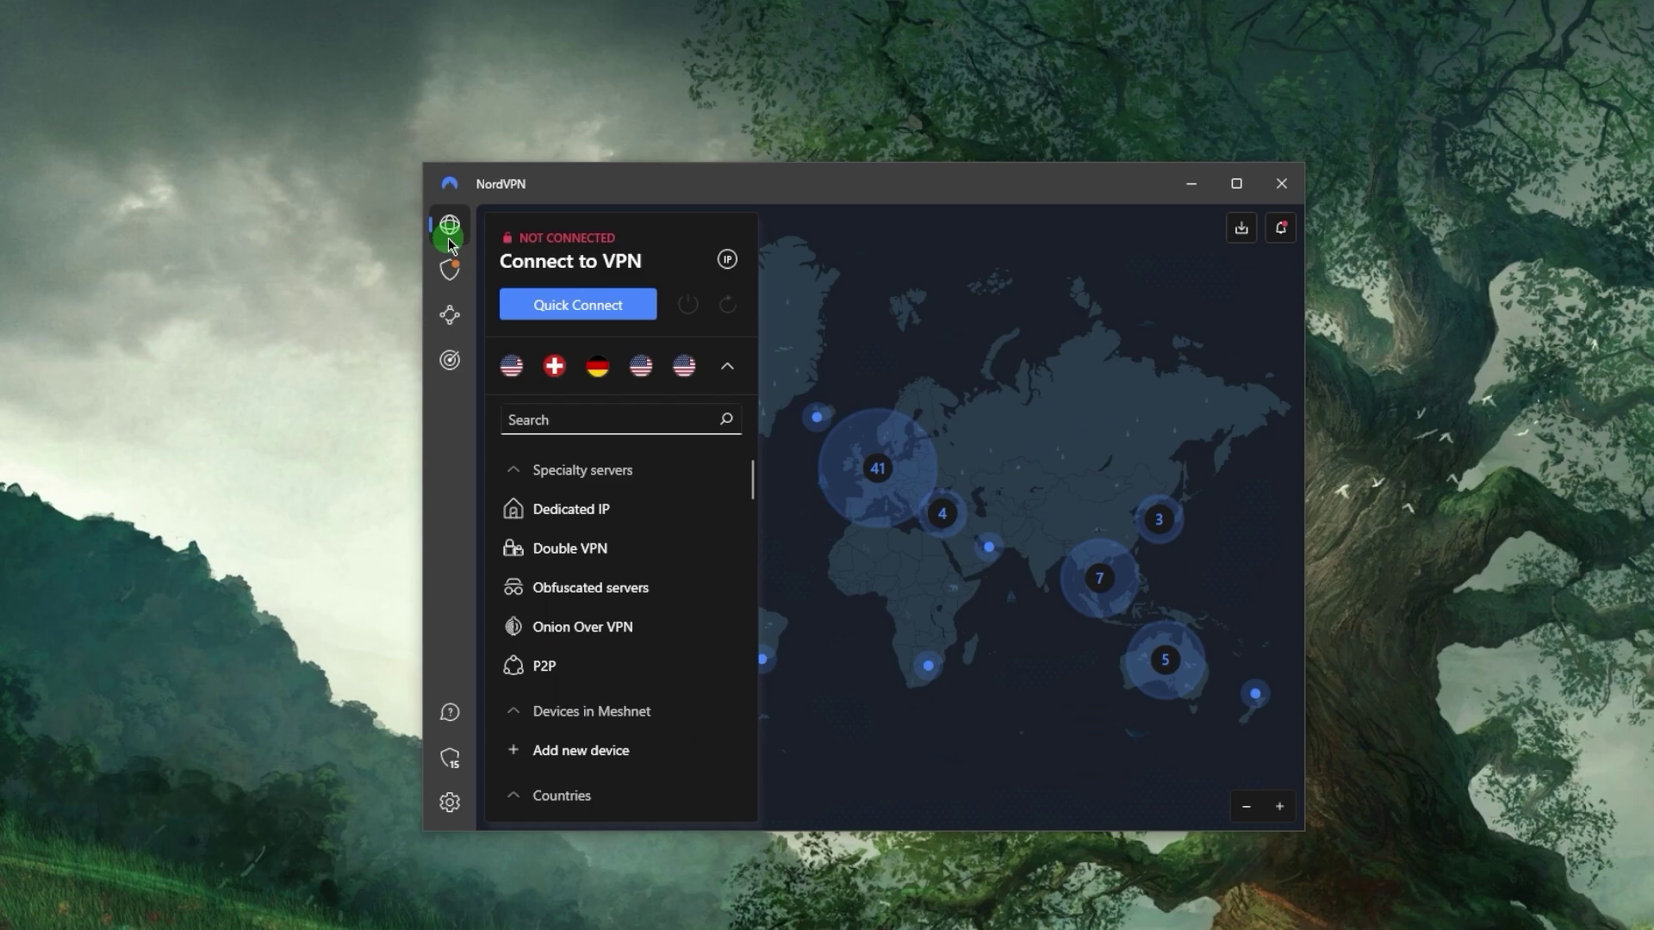
{"action": "left_click", "coordinate": [1107, 444]}
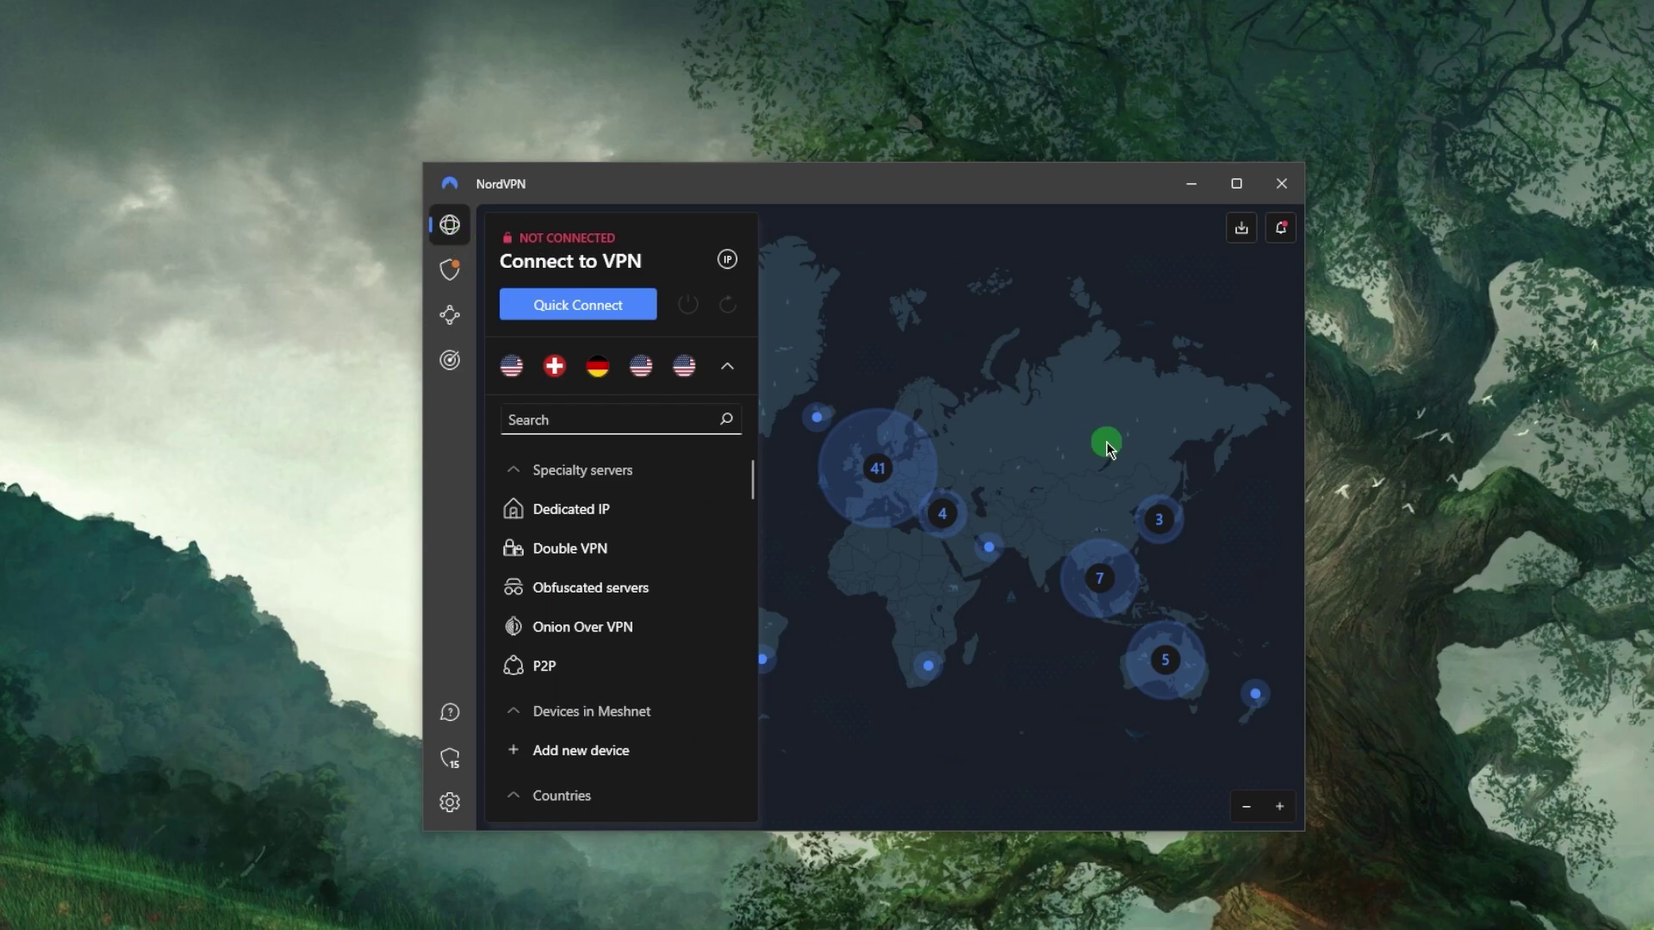